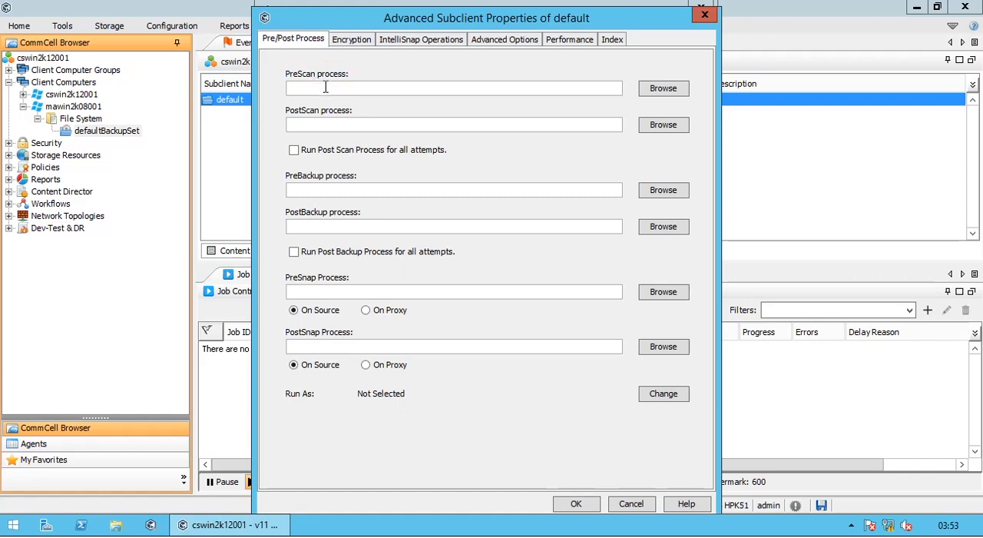
Step: Go through the scan and backup process fields, enabling and clearing each option to run the post process for all attempts
click(326, 87)
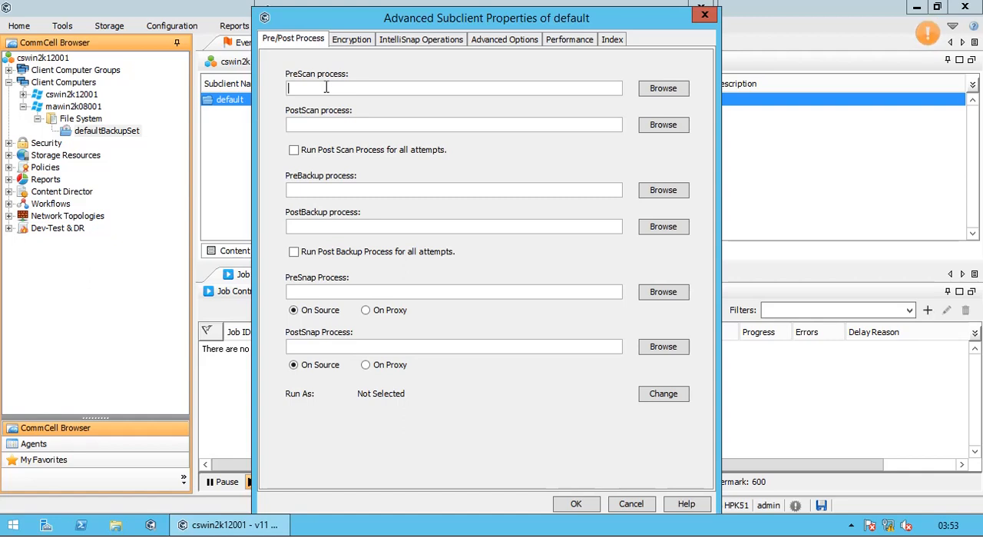
click(347, 125)
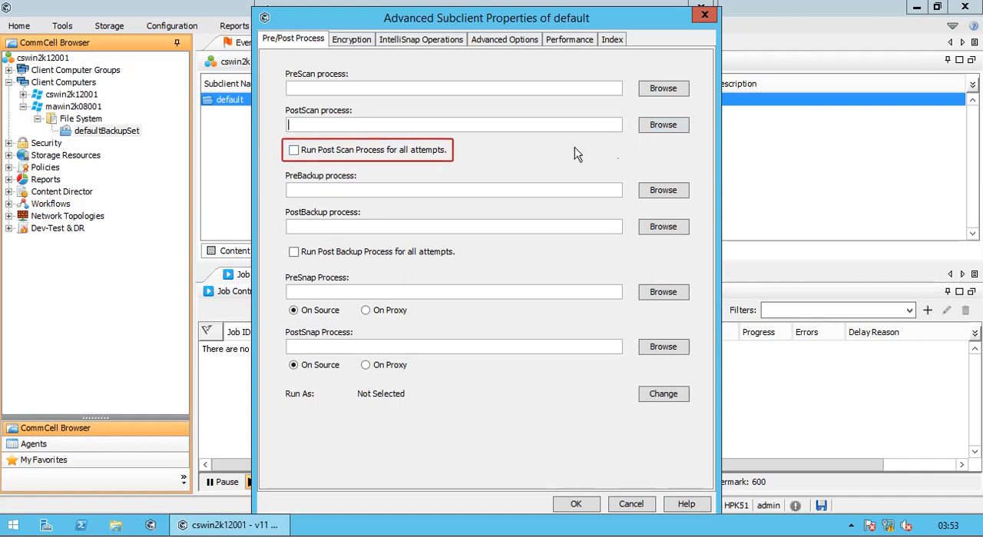
click(414, 154)
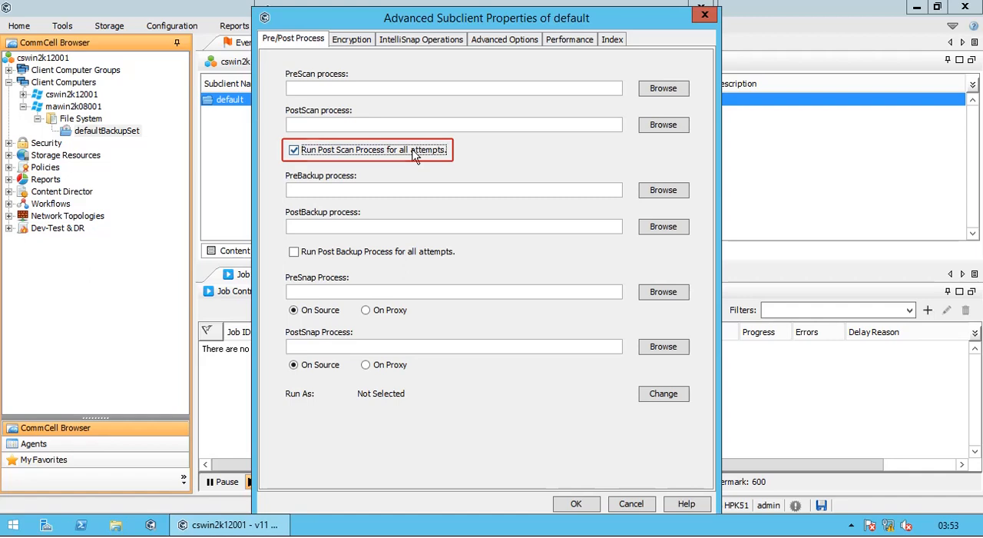
click(415, 153)
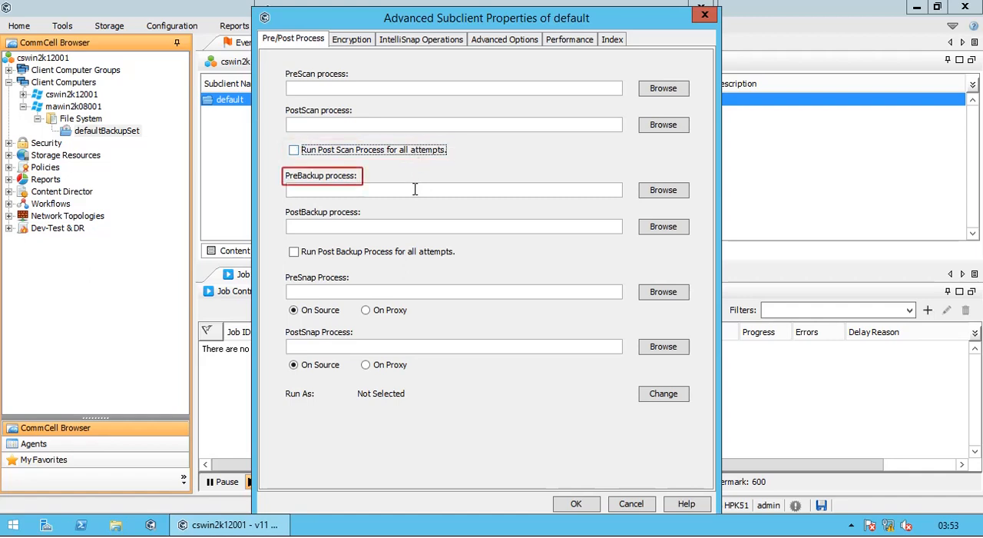
click(414, 189)
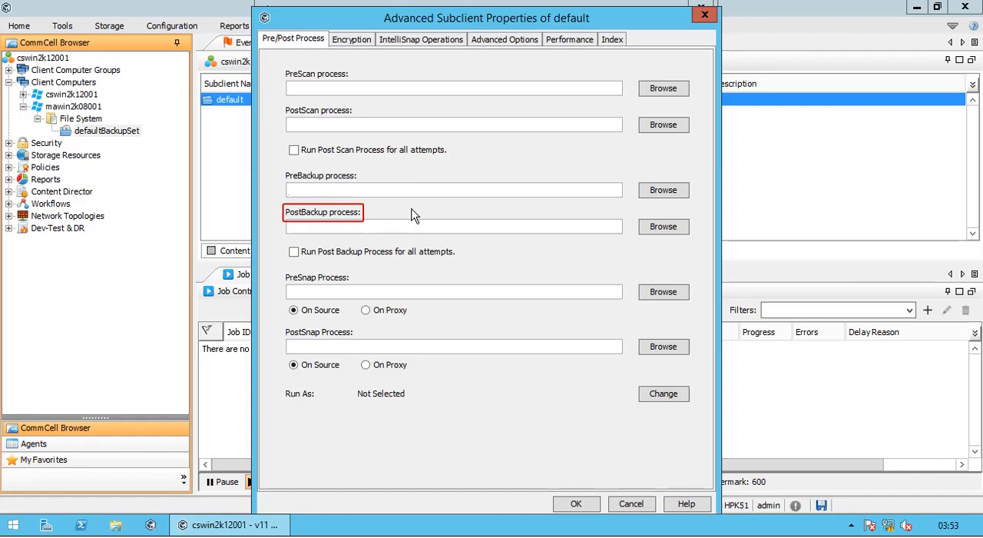
click(410, 227)
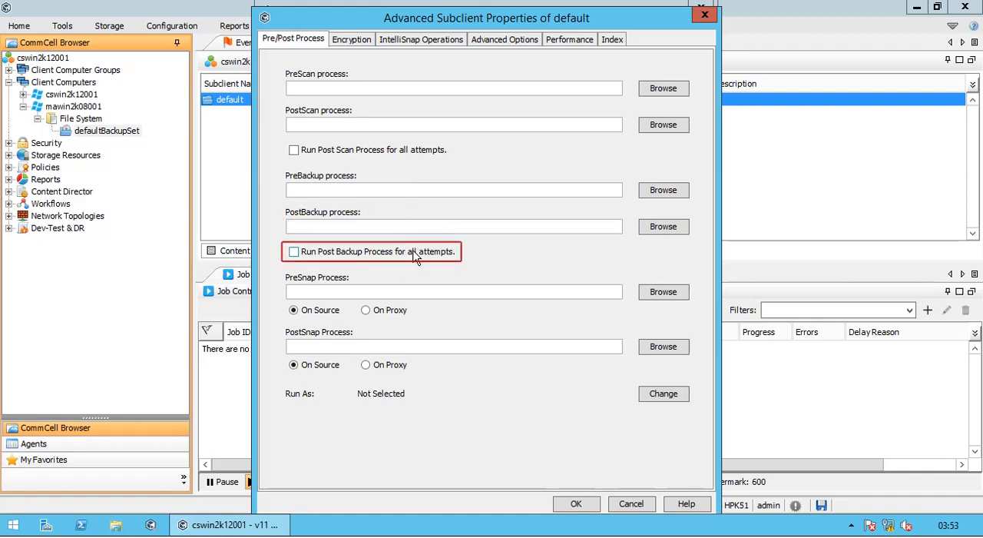
click(414, 251)
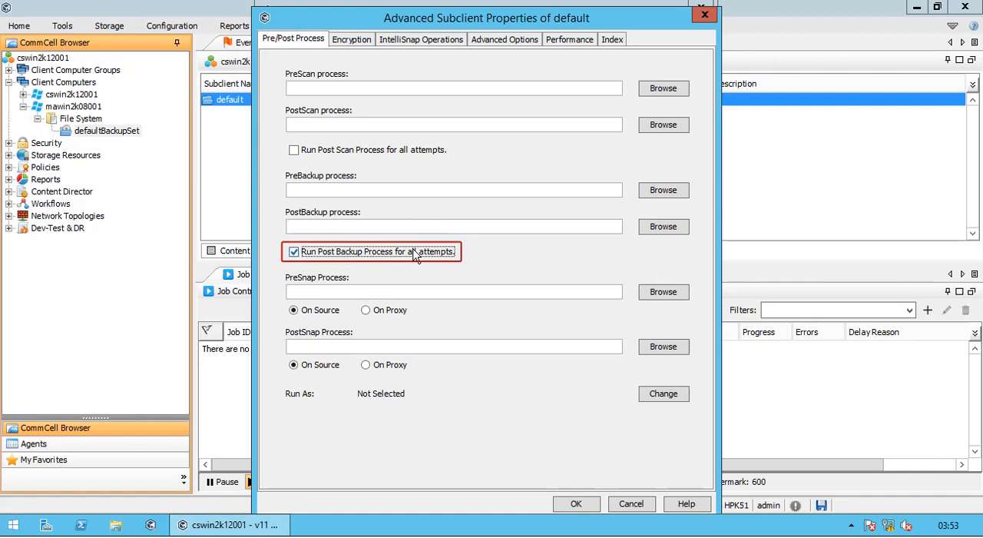
click(413, 251)
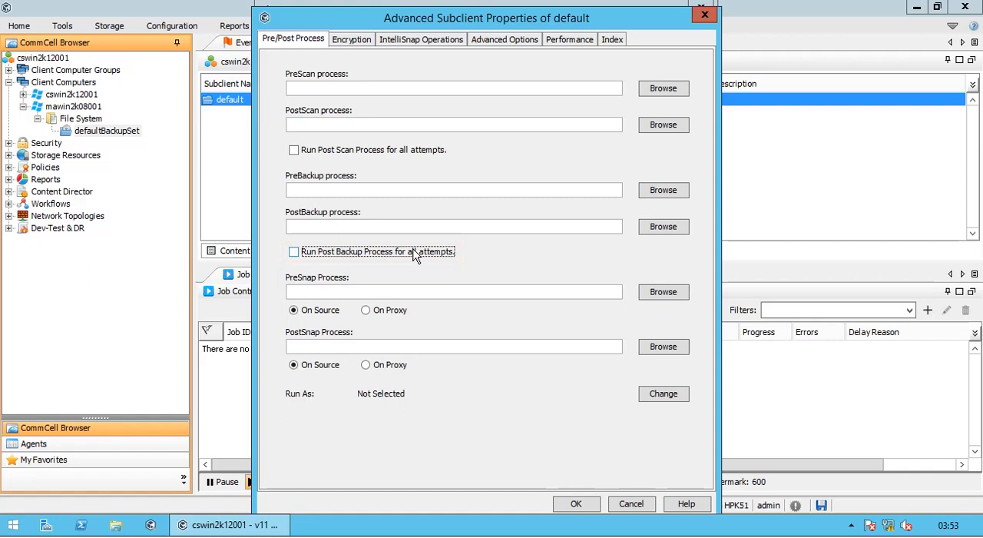
Step: Try On Proxy for the PreSnap process, return it to On Source, and check the PostSnap process field
click(397, 294)
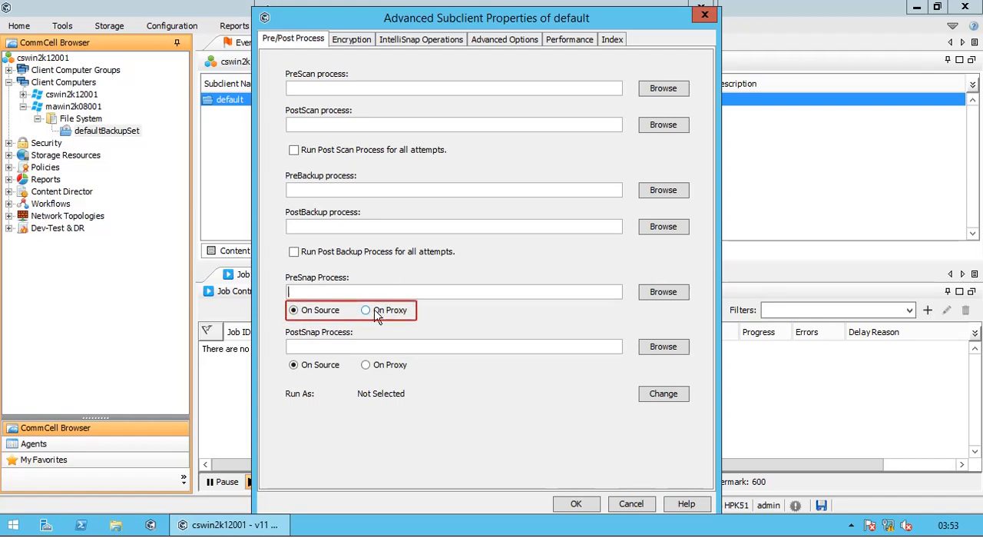
click(367, 310)
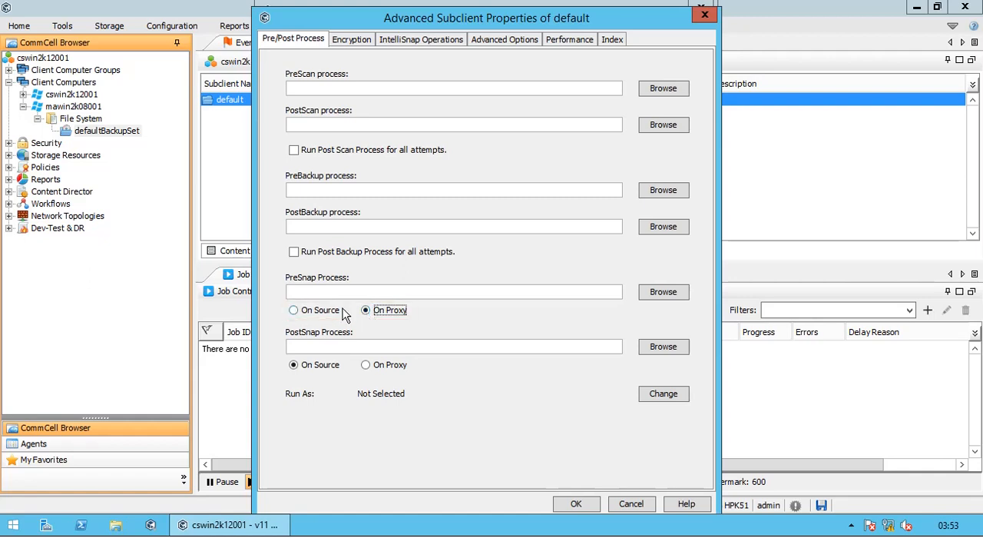
click(335, 310)
click(332, 344)
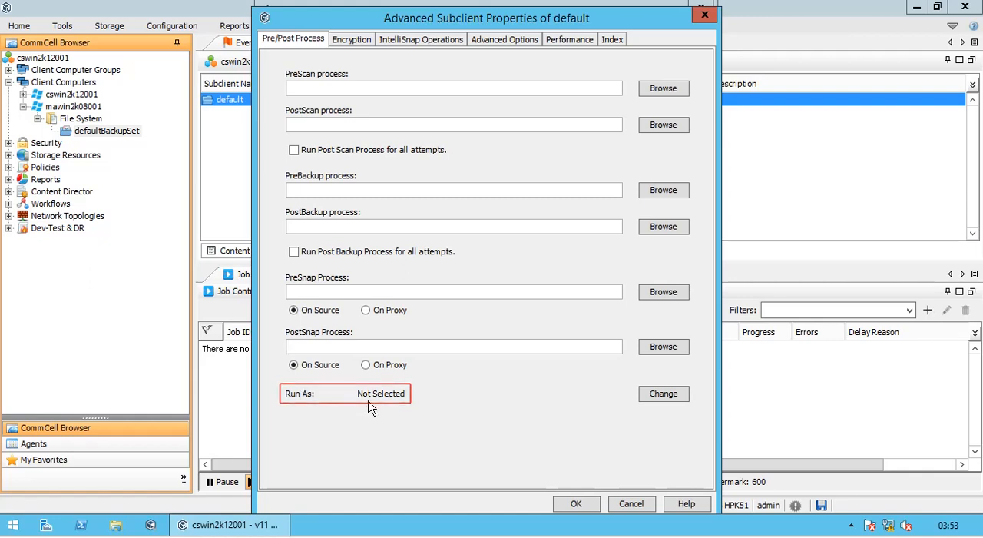
Step: Try the local system account, entered credential and saved credential choices for the Run As account, and cancel the change
click(662, 396)
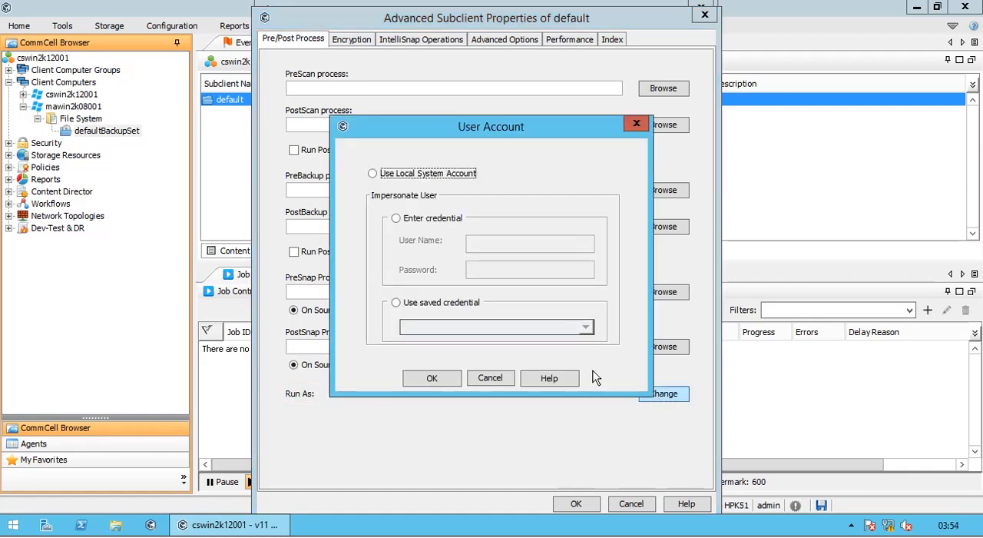
click(446, 175)
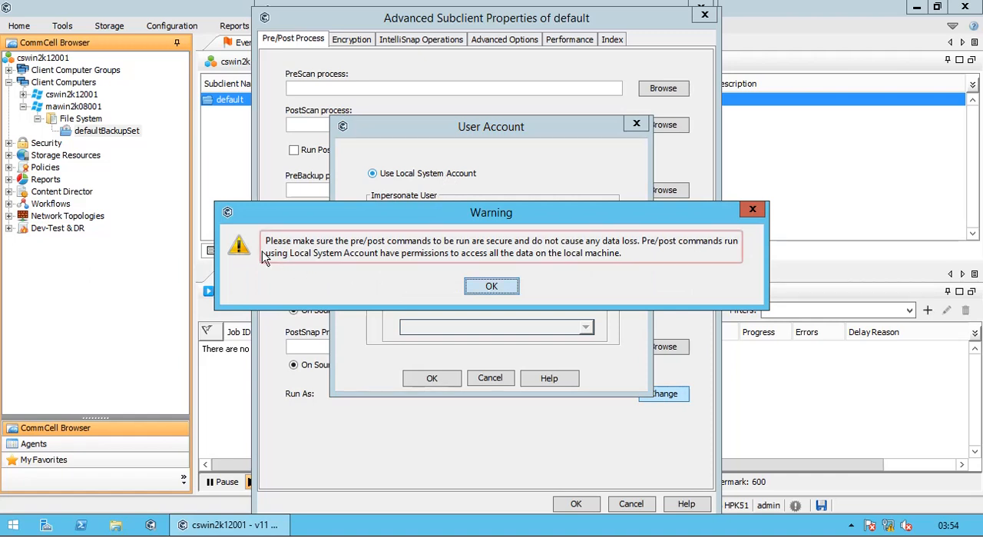
click(492, 287)
click(433, 220)
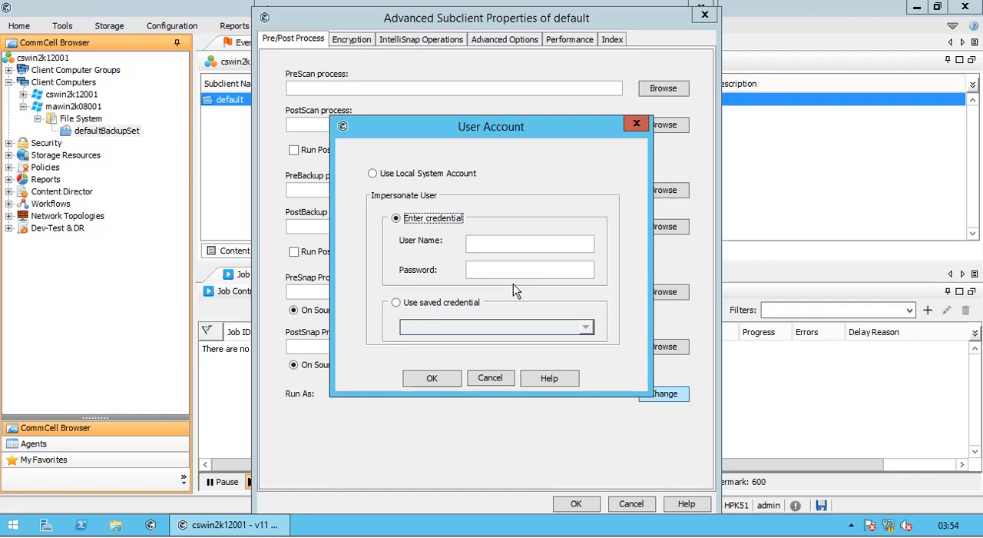
click(455, 307)
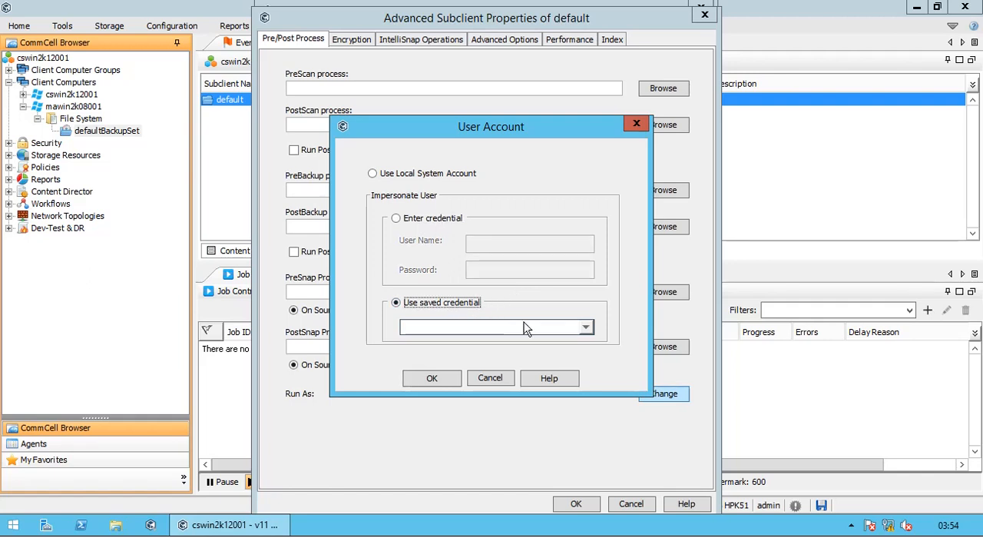
click(587, 329)
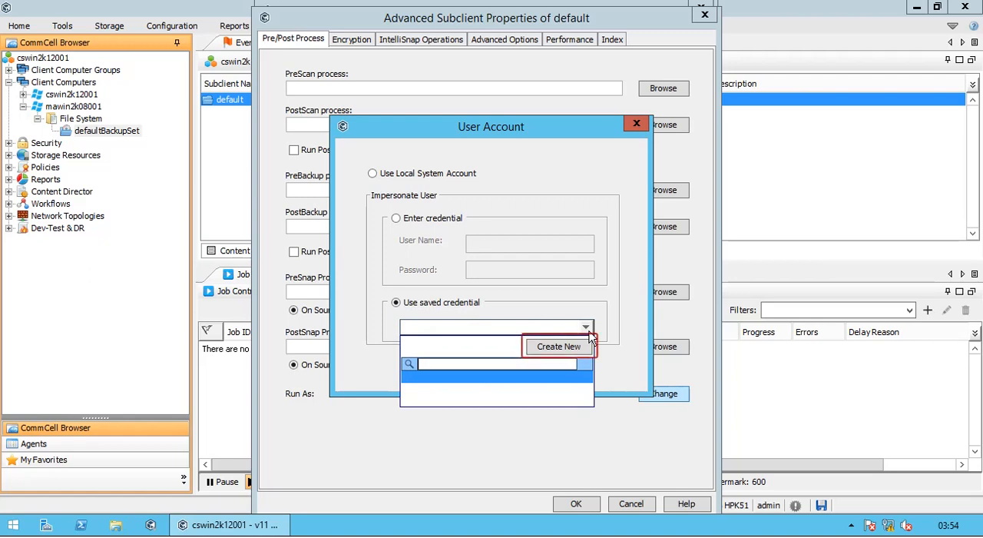
click(466, 305)
click(492, 376)
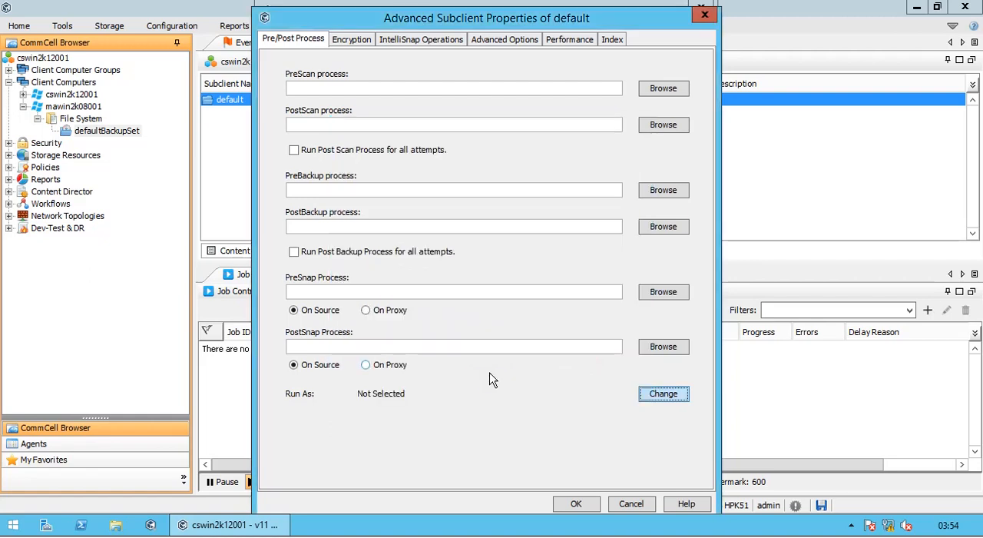
Step: Try the None, Media Only and Network Only encryption modes, and return to Network and Media (Agent Side)
click(366, 43)
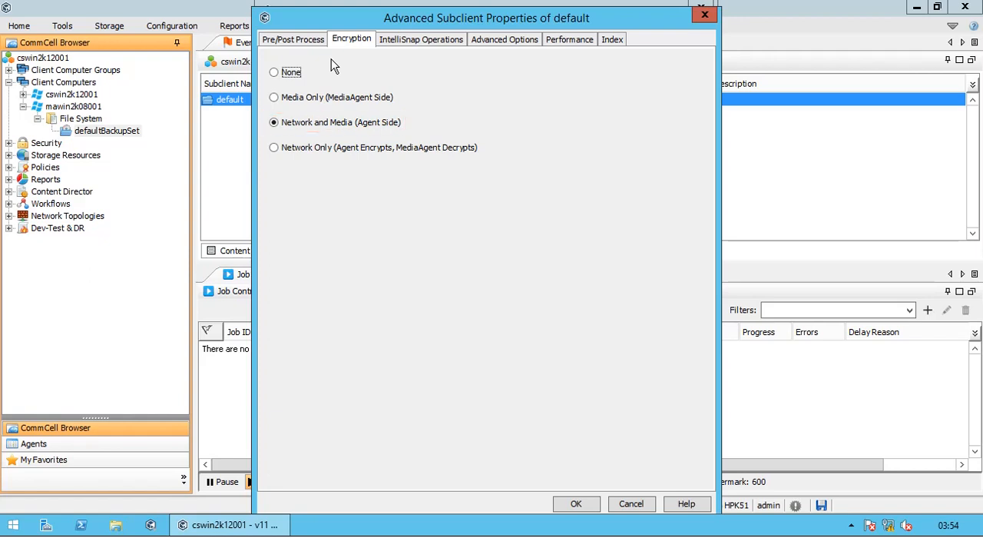
click(292, 76)
click(306, 105)
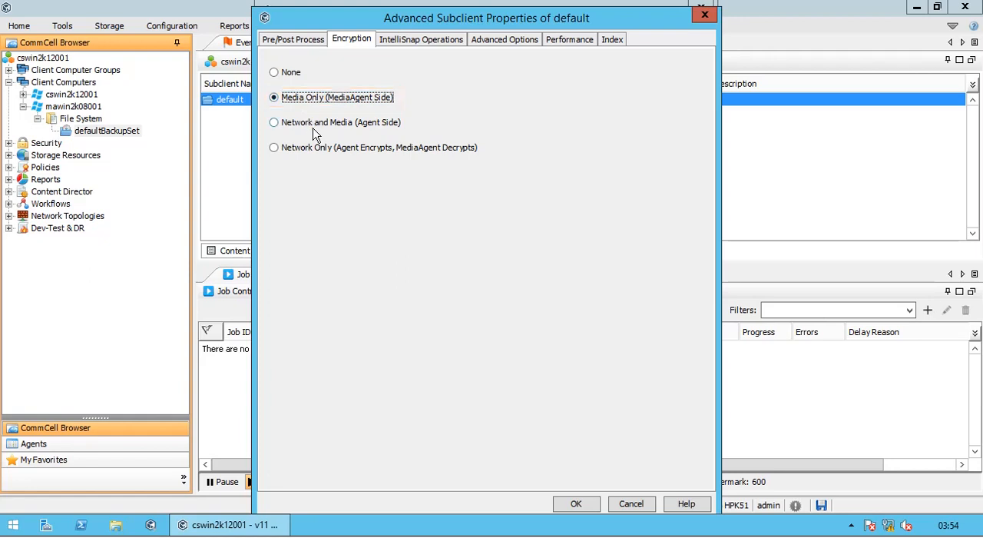
click(315, 131)
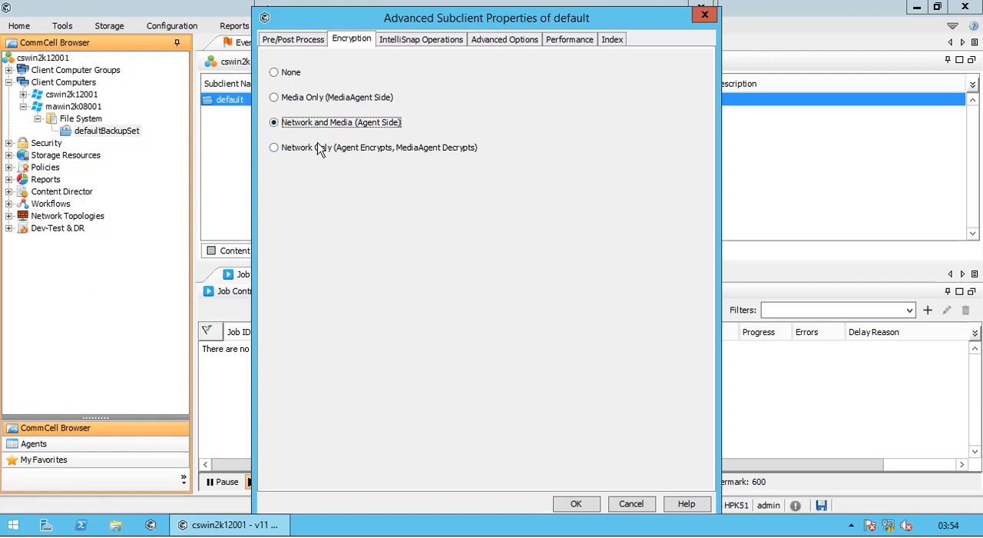
click(321, 153)
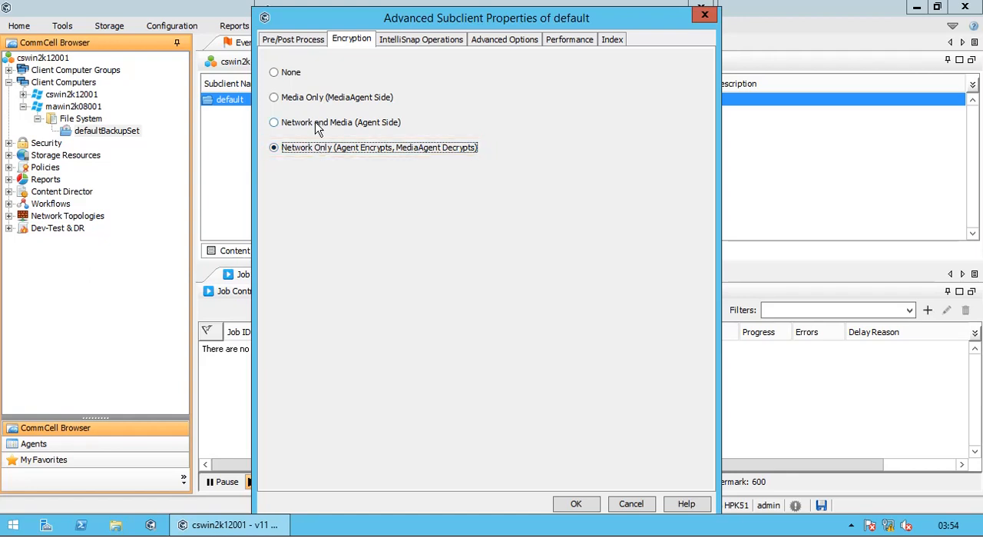
click(318, 127)
Step: Enable IntelliSnap for the default subclient, agreeing to enable it at client level too
click(413, 43)
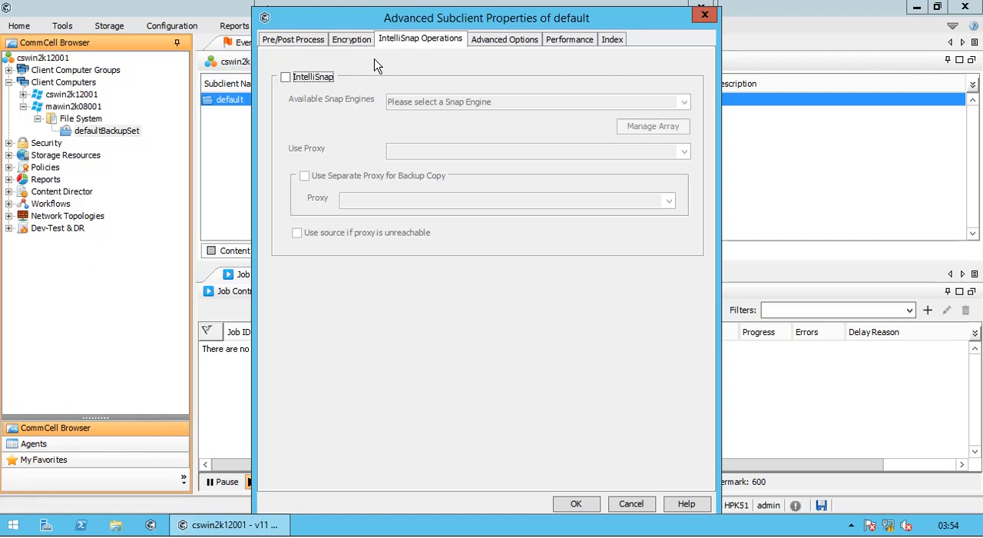
click(323, 82)
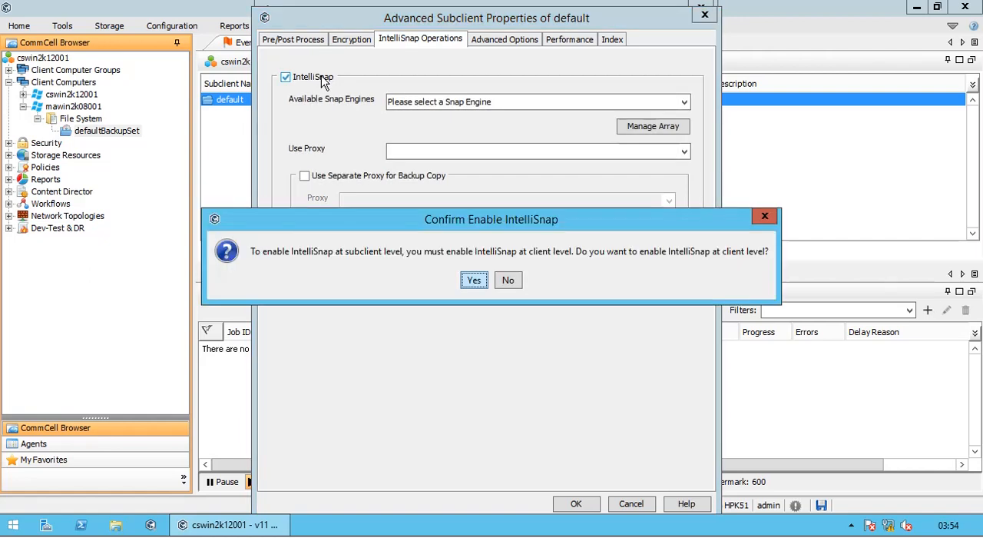
click(509, 281)
click(317, 79)
click(474, 281)
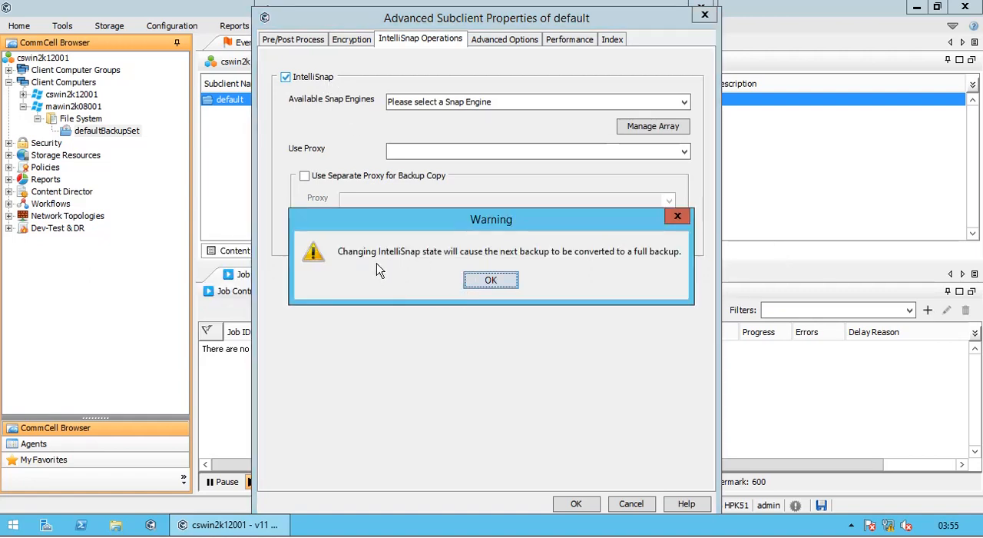
click(500, 281)
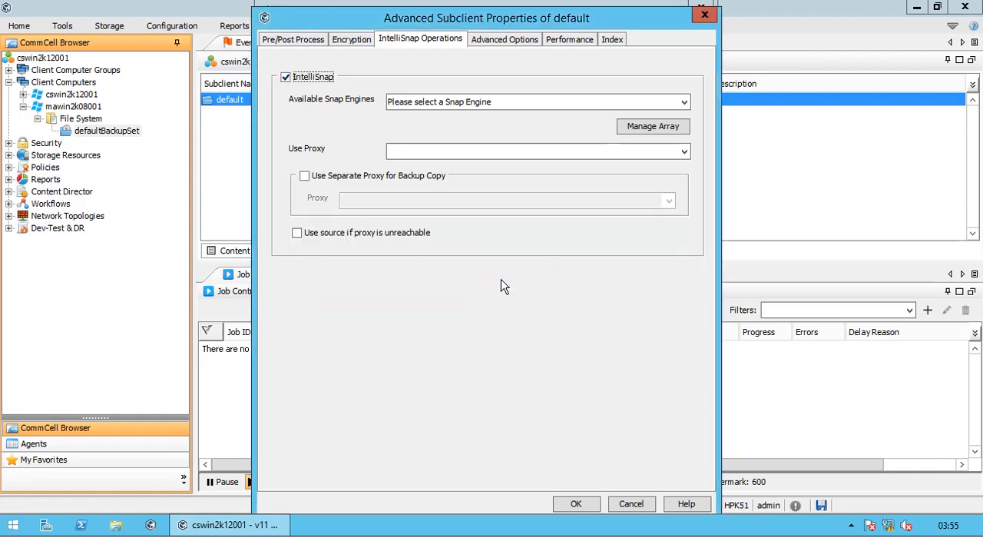
Step: Look through the available snap engines and select NetApp as the subclient's snap engine
click(499, 103)
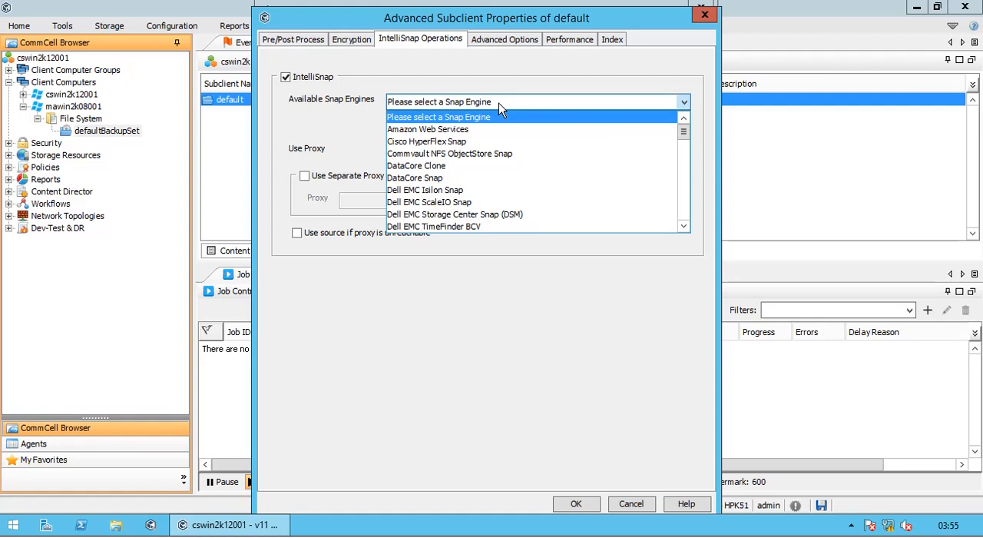
drag(683, 131, 683, 213)
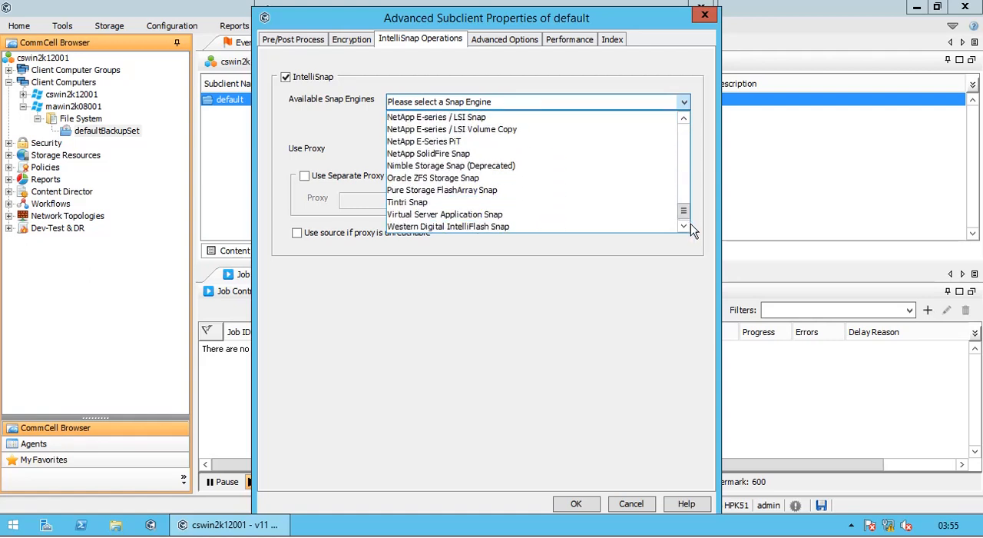
click(682, 118)
click(683, 102)
click(682, 103)
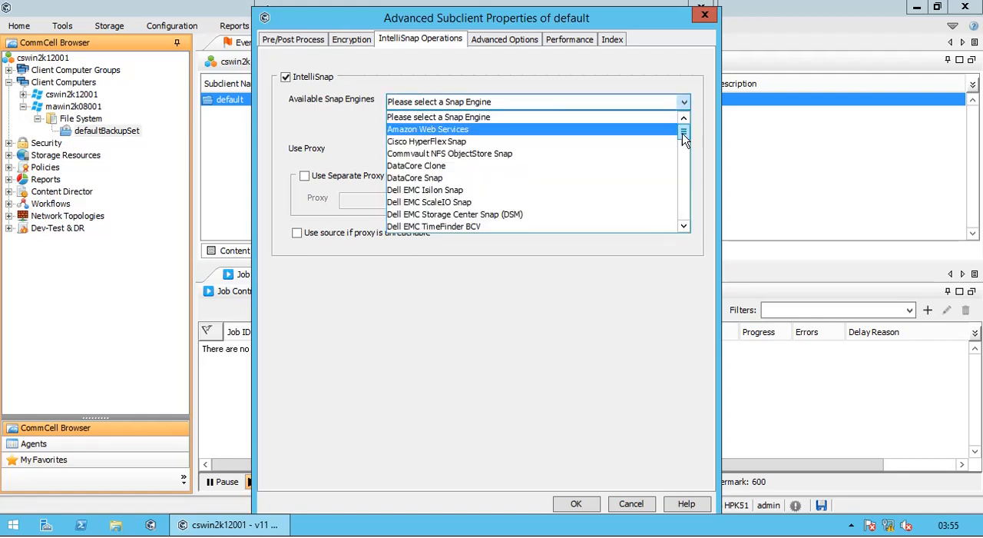
drag(683, 134, 690, 216)
scroll(589, 169, up, 2)
click(589, 169)
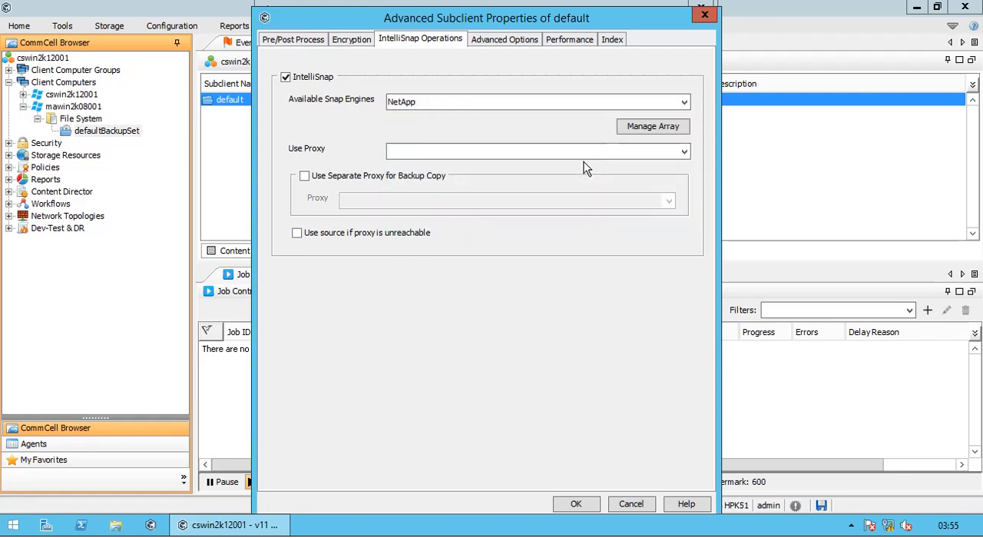
Step: Inspect the Amazon and Microsoft Azure entries in array management and close it without making changes
click(649, 130)
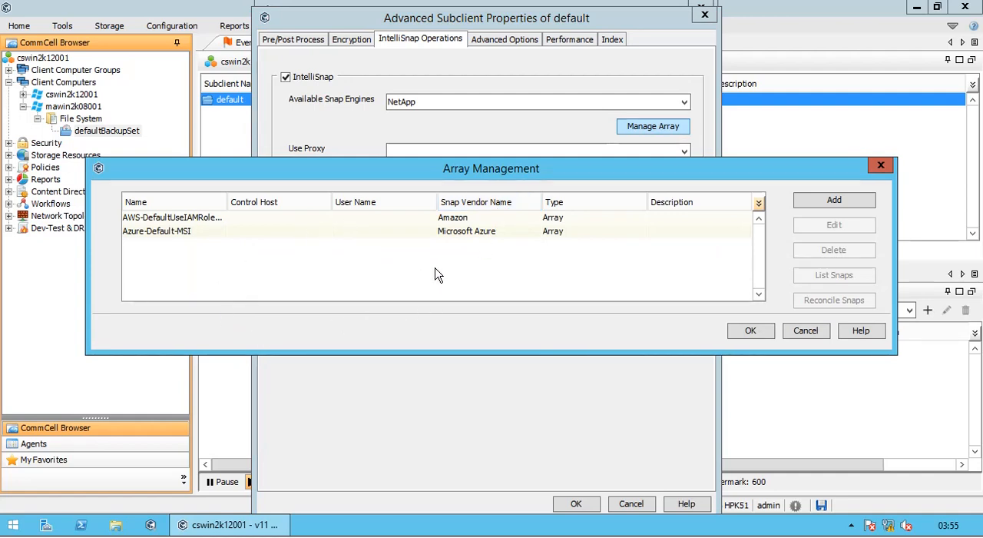
click(474, 219)
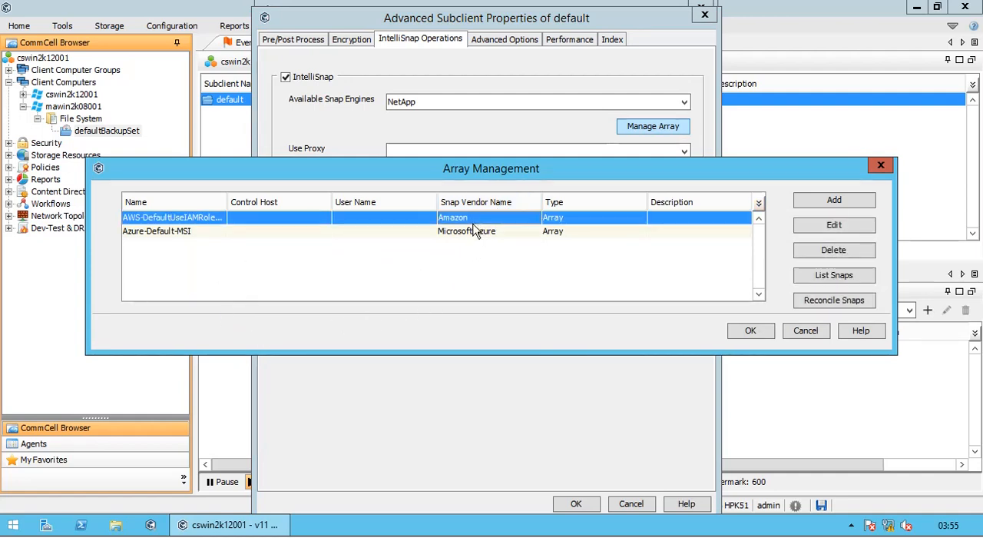
click(476, 238)
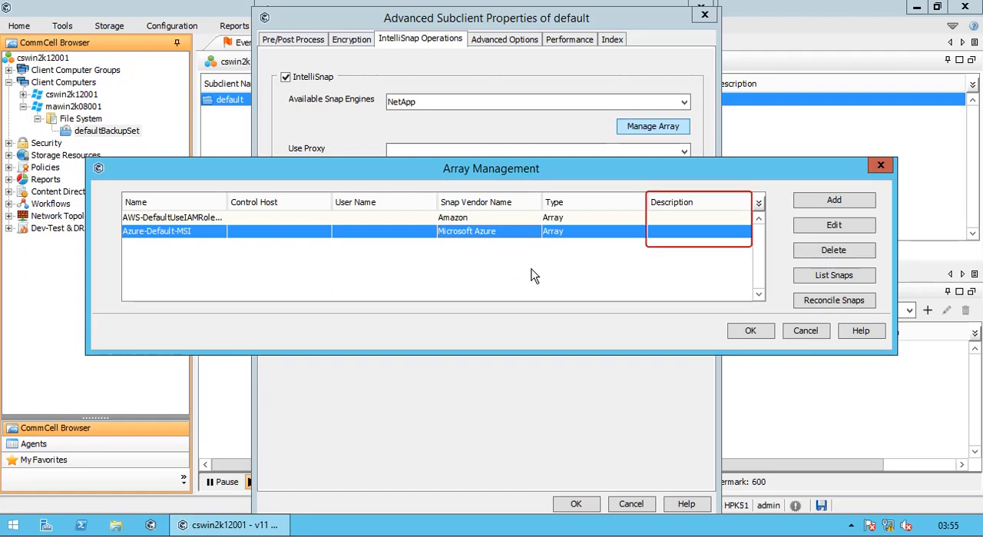
click(806, 331)
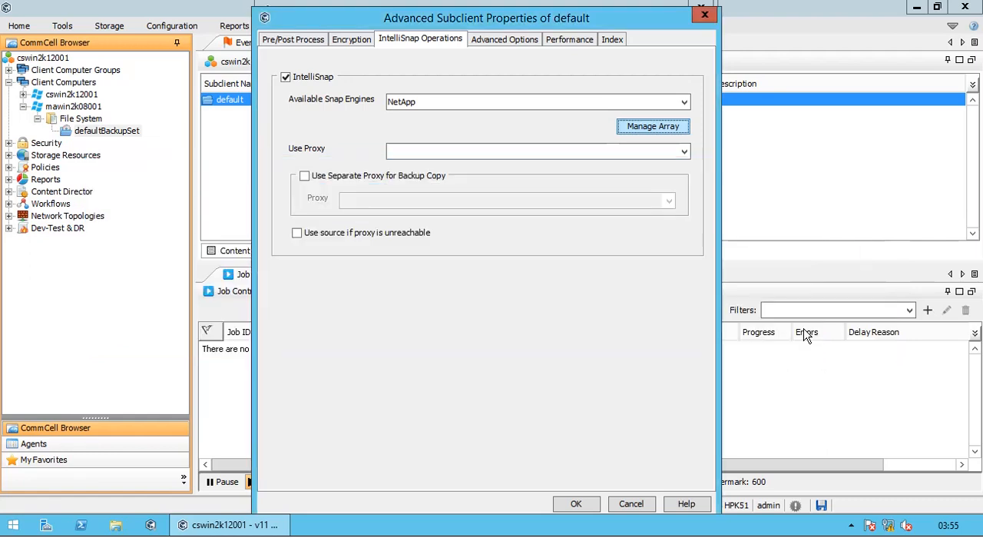
Step: Set cswin2k12001 as the proxy for the subclient's IntelliSnap operations
click(510, 153)
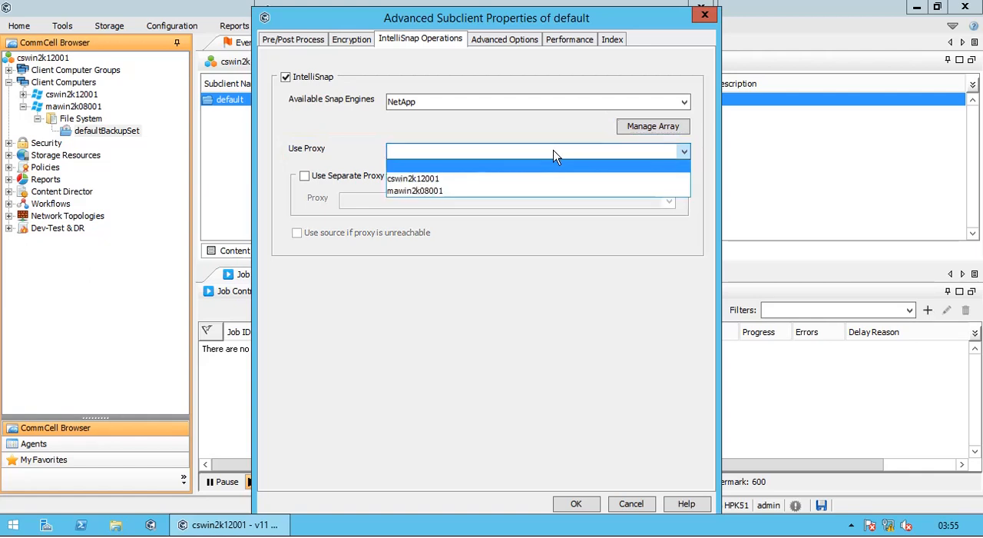
click(500, 178)
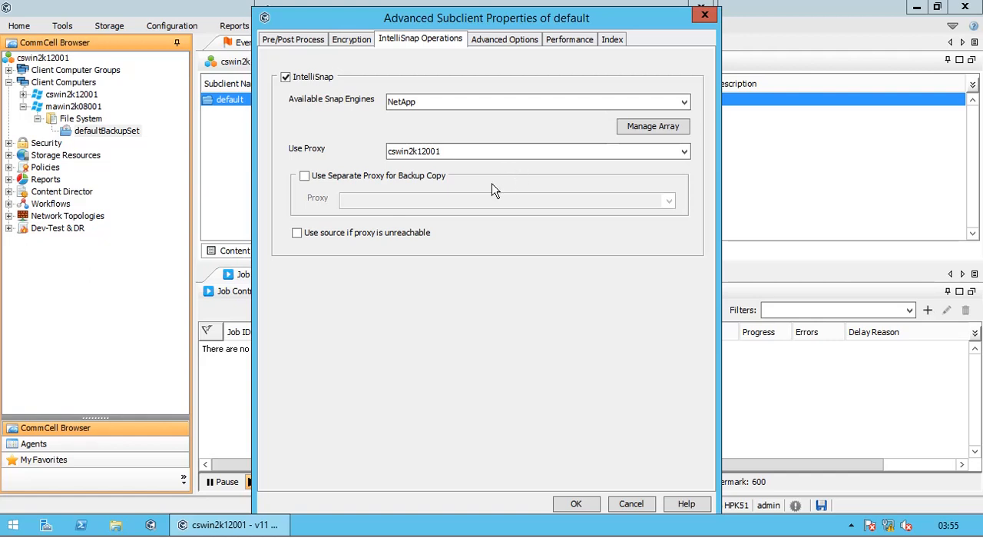
Step: Use mawin2k08001 as a separate proxy for backup copy and allow falling back to the source if the proxy is unreachable
click(441, 177)
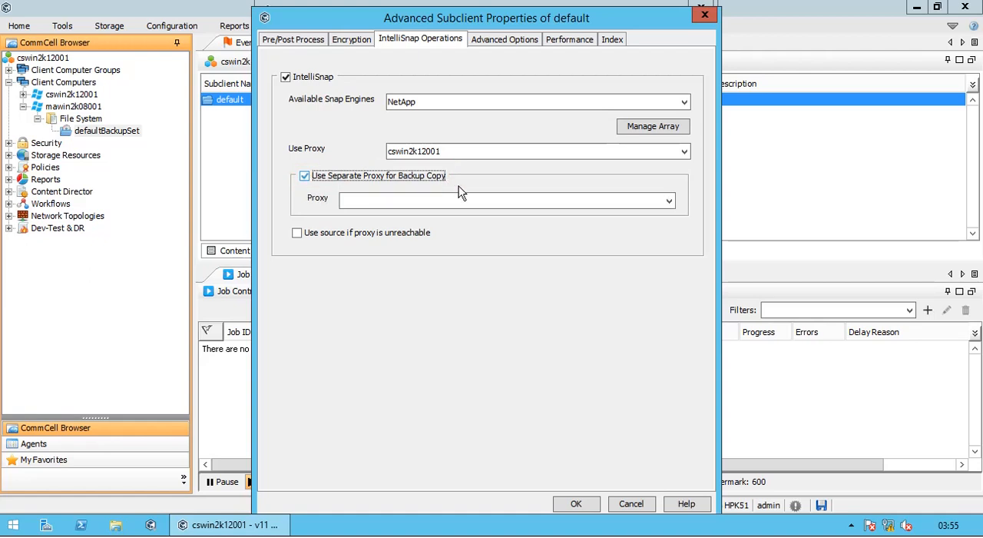
click(540, 206)
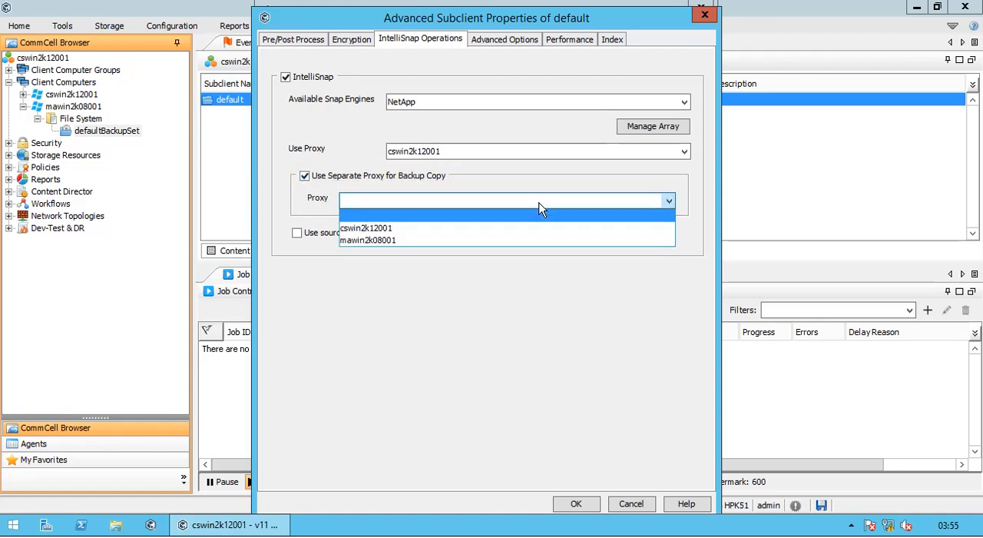
click(527, 241)
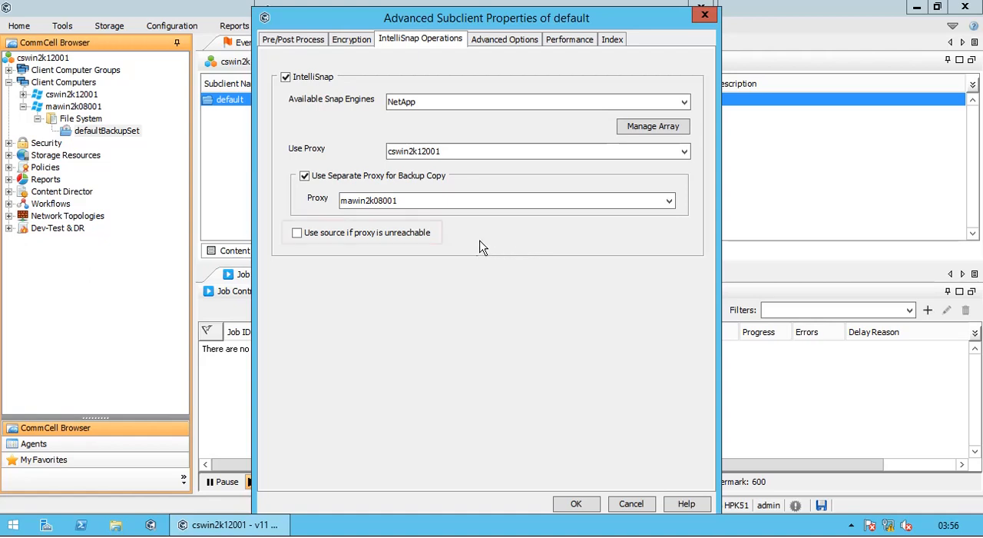
click(421, 239)
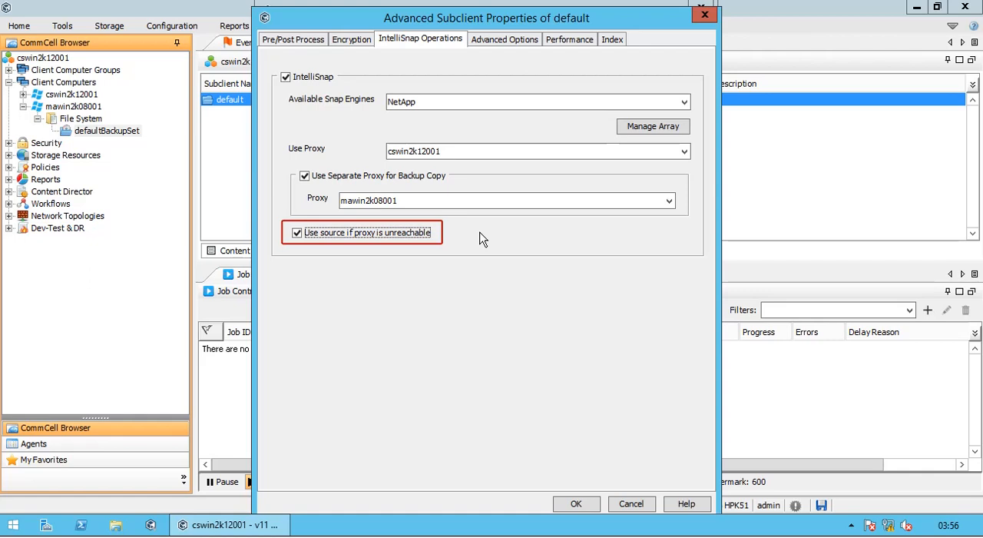
Step: Turn off IntelliSnap for the default subclient
click(324, 78)
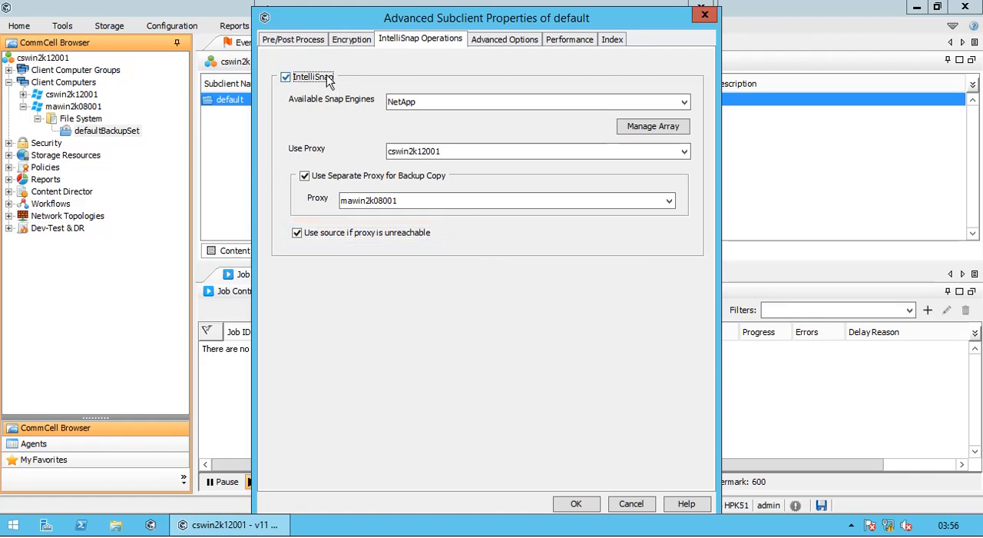
click(489, 289)
Step: In the advanced options, enable block-level backup with file level index creation and turn on Reconcile Backup
click(504, 41)
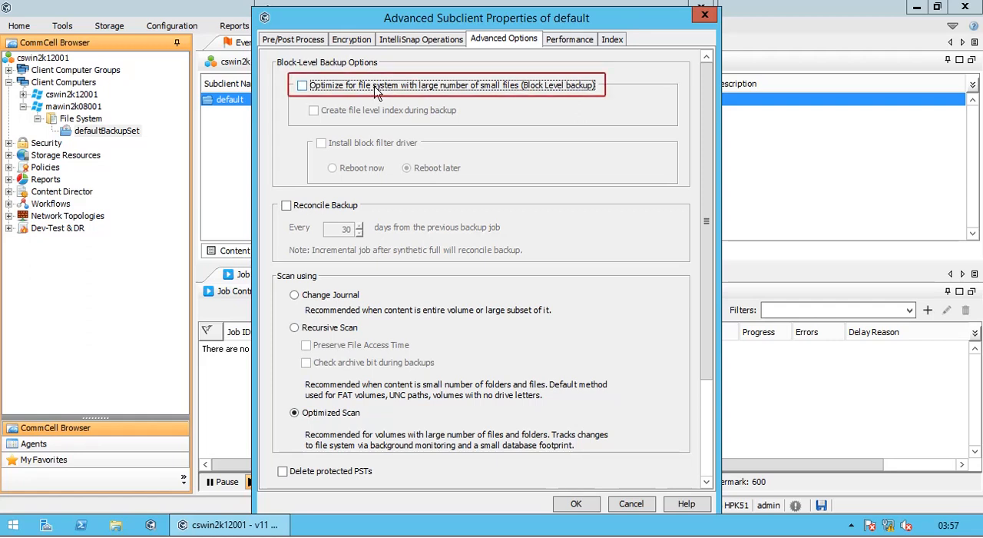
click(376, 91)
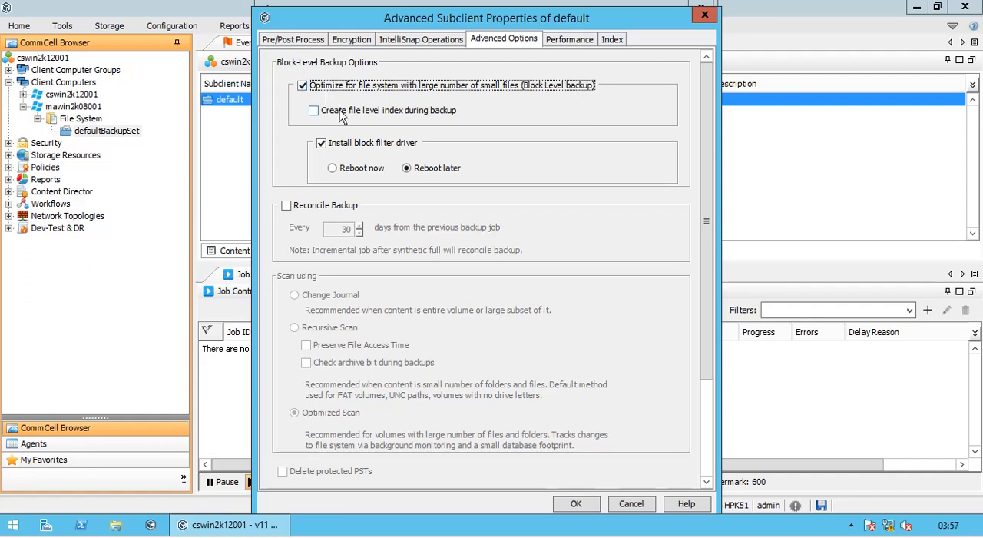
click(341, 113)
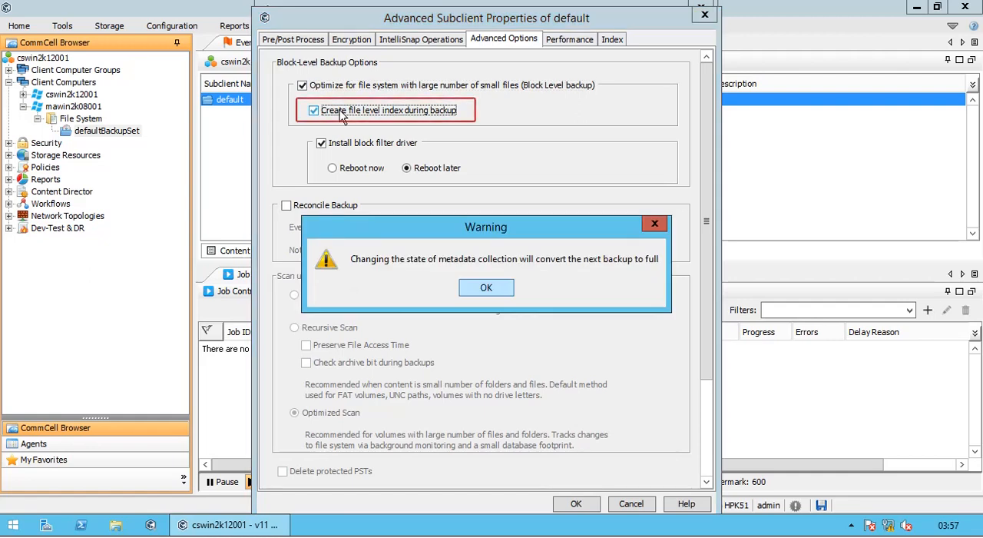
click(476, 290)
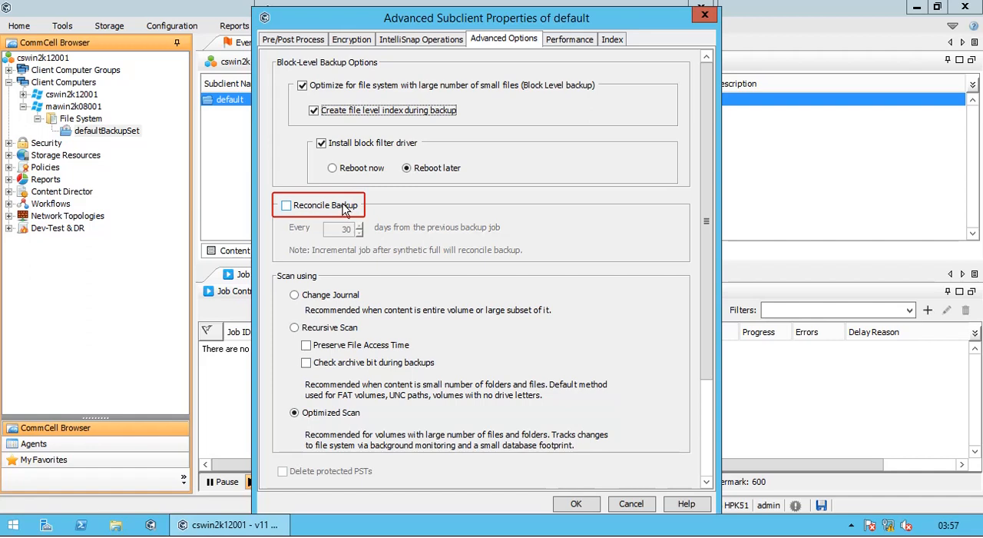
click(343, 210)
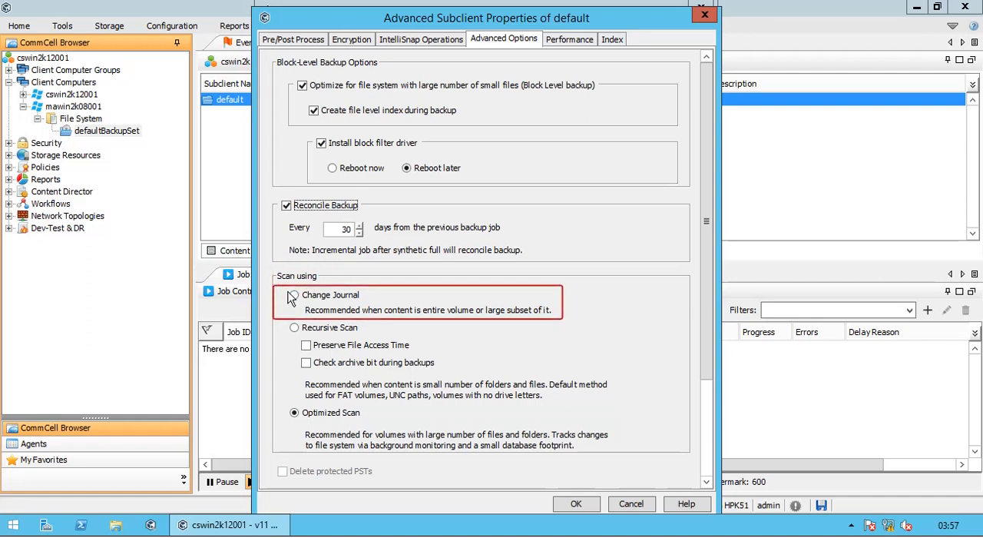
Step: Try Change Journal and Recursive Scan with Preserve File Access Time and archive bit checking enabled, and return to Optimized Scan
click(335, 299)
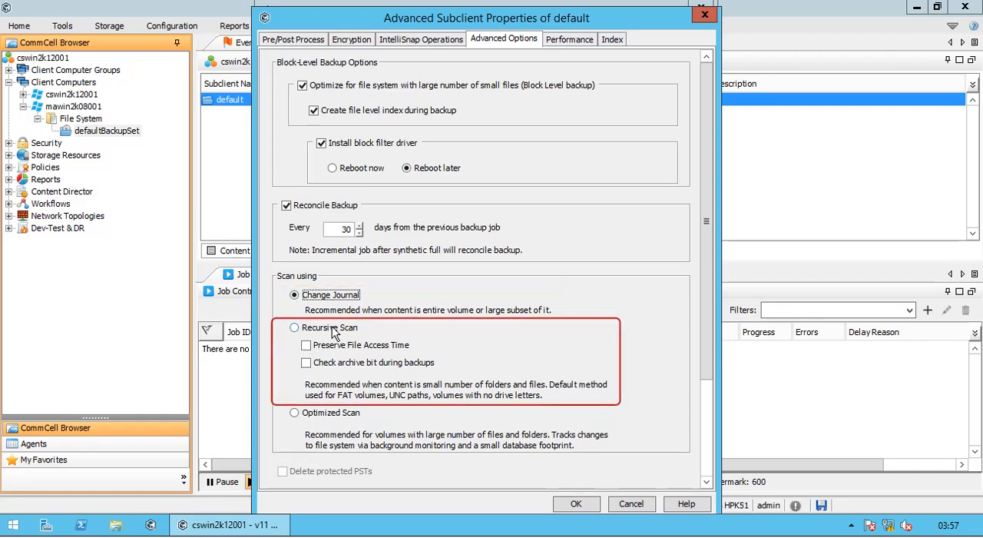
click(332, 328)
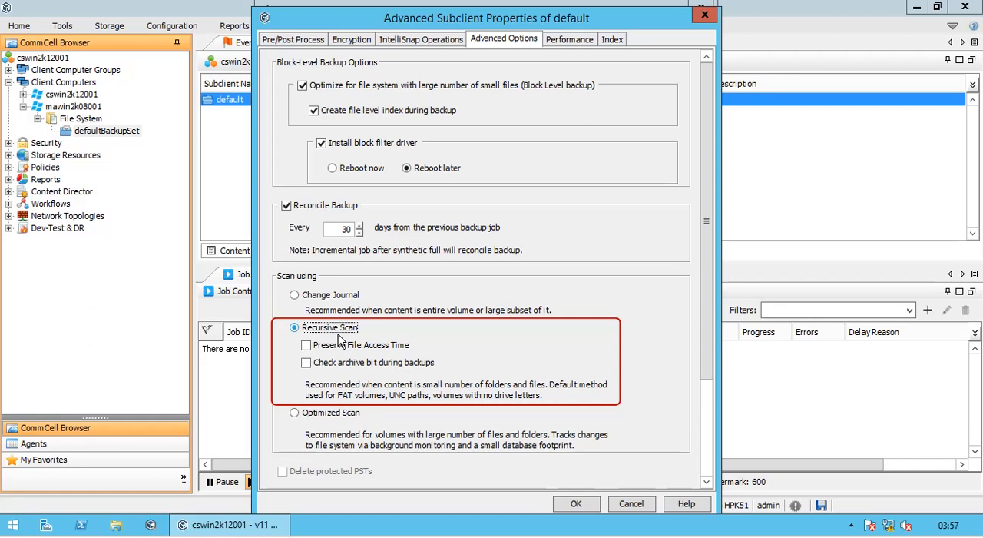
click(362, 347)
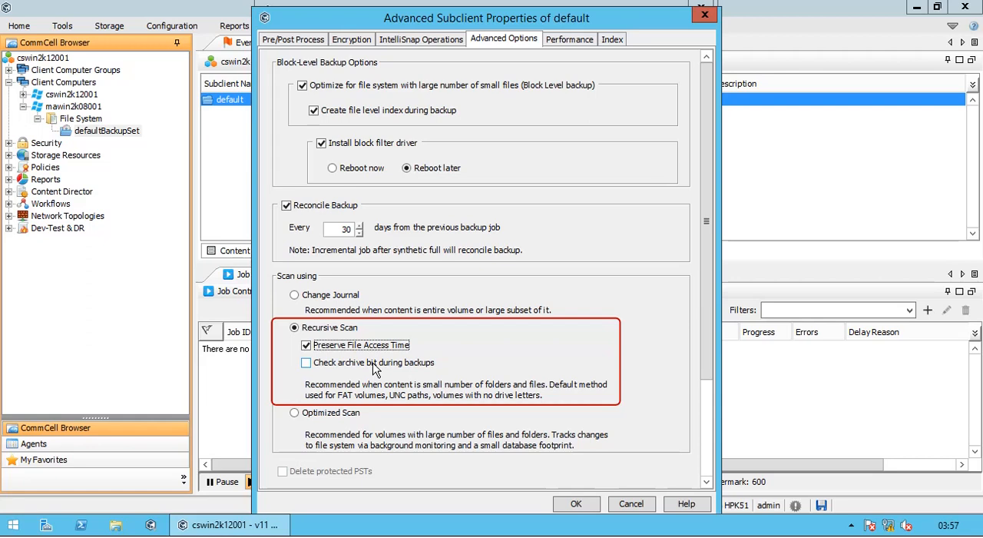
click(374, 368)
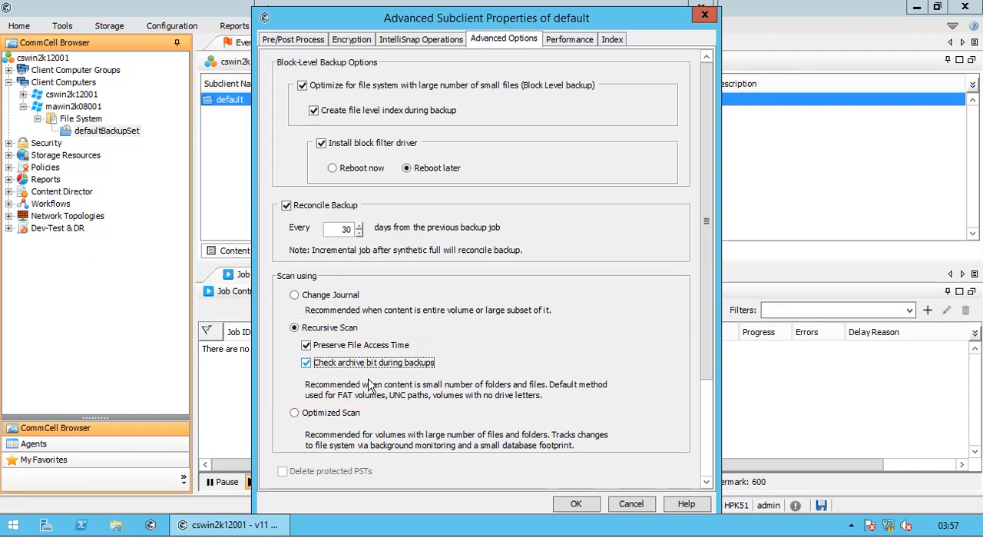
click(339, 413)
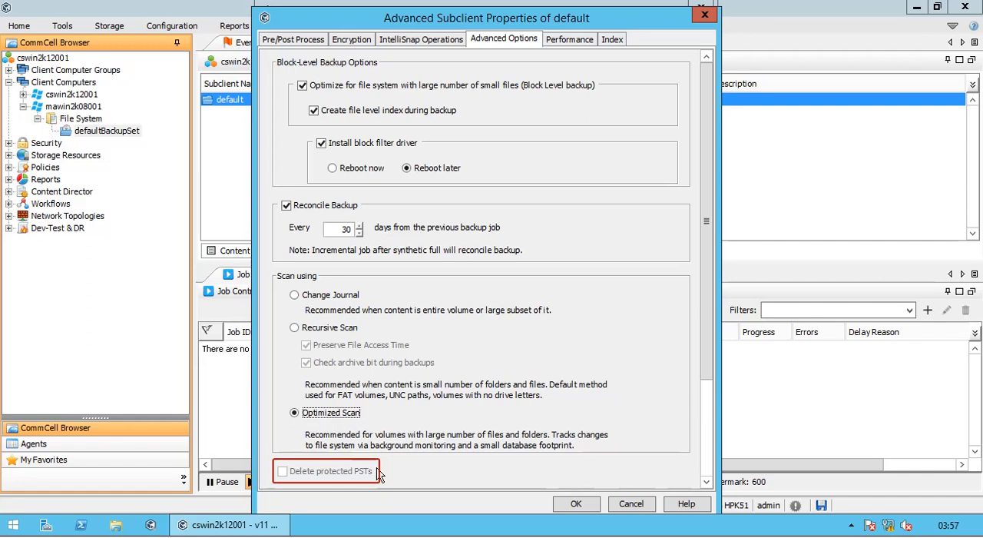
Step: Turn off Reconcile Backup and the block-level optimization for file systems with many small files
click(286, 205)
click(302, 85)
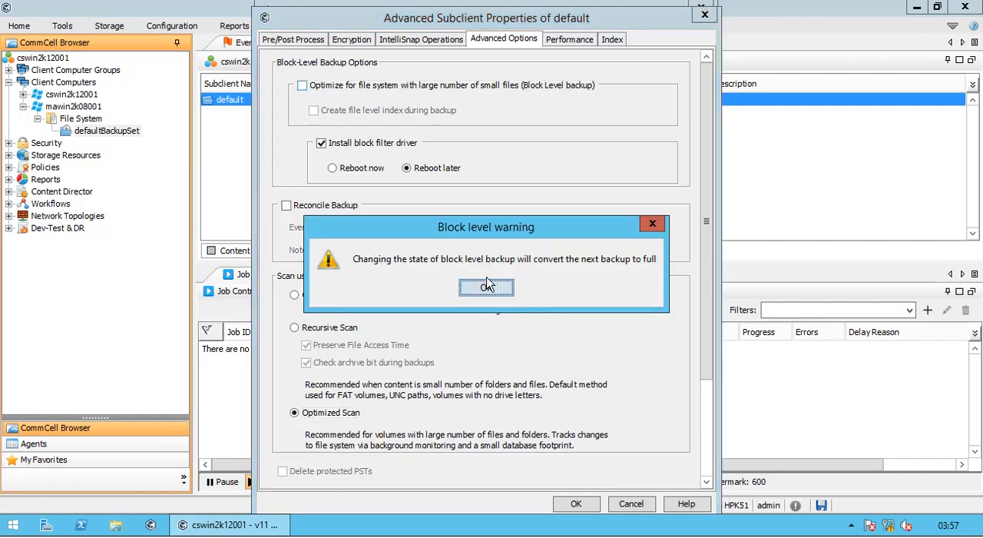
click(487, 286)
Step: In the performance settings, try different numbers of data readers, including 9999, and set the number to 1
click(559, 45)
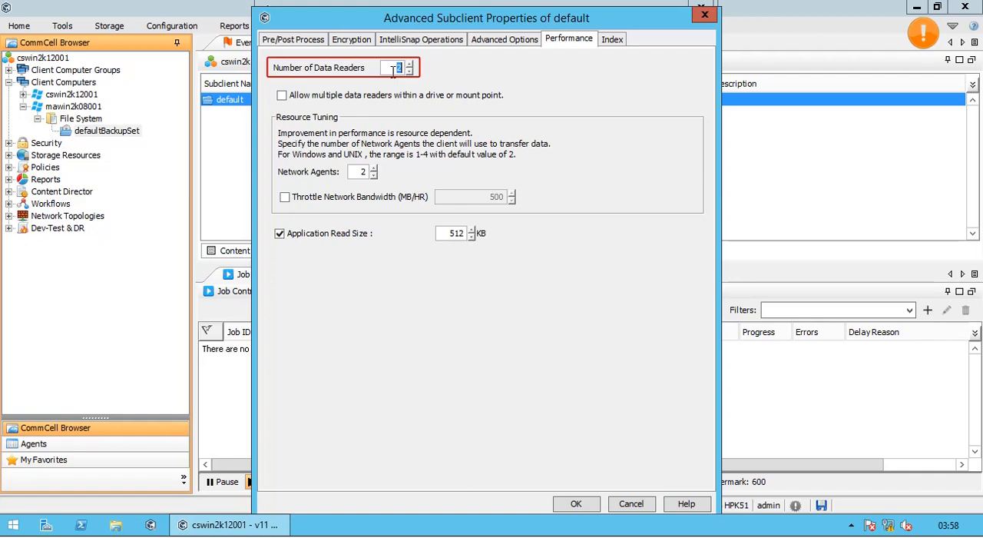
text(1)
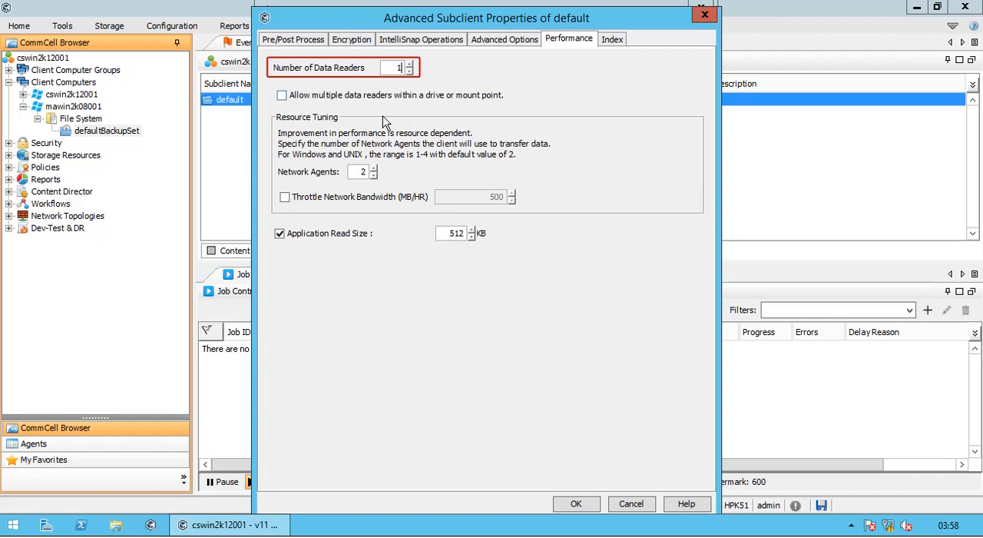
click(410, 65)
click(409, 64)
double_click(381, 69)
text(9999)
key(BackSpace)
key(BackSpace)
key(BackSpace)
key(BackSpace)
click(408, 65)
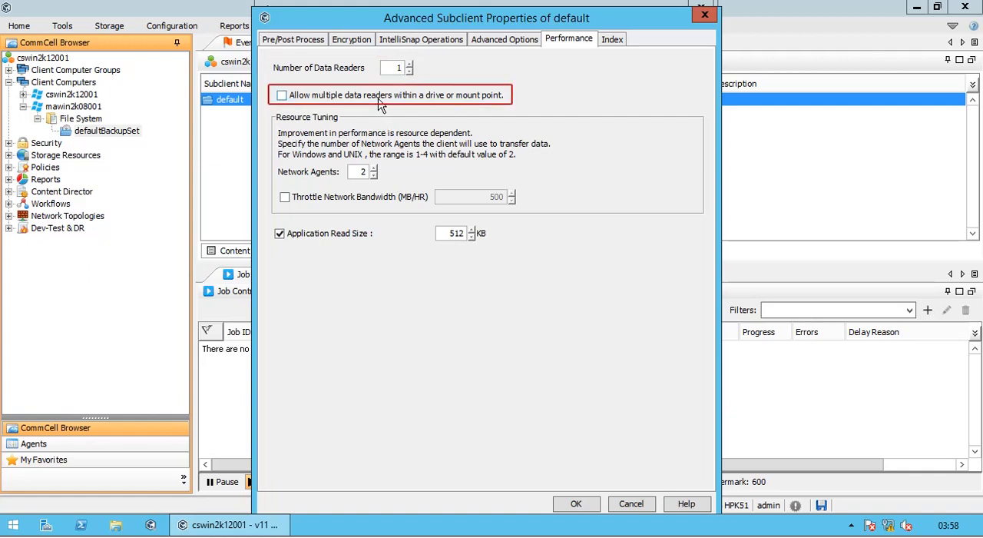
Step: Allow multiple data readers within a drive or mount point and set the network agents to 2
click(381, 102)
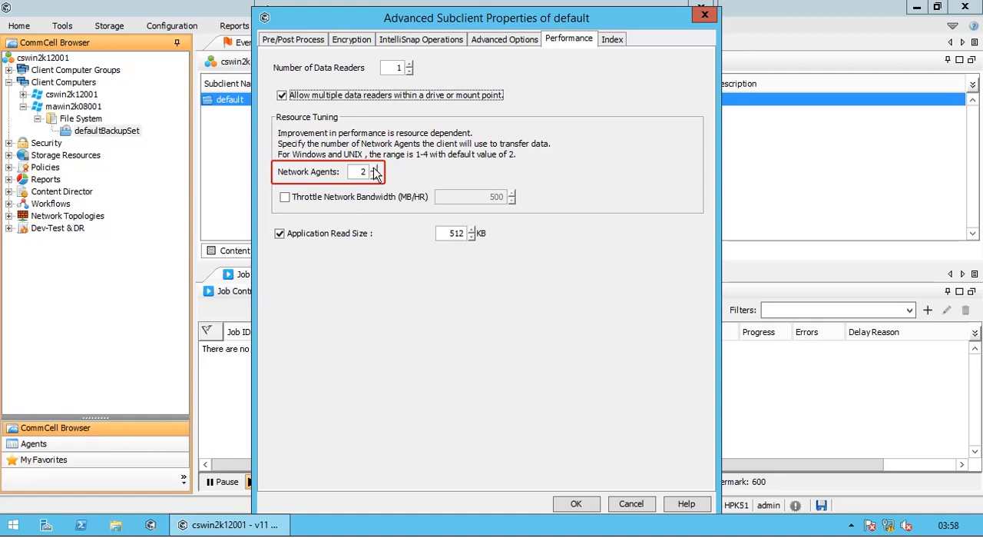
click(375, 176)
click(375, 176)
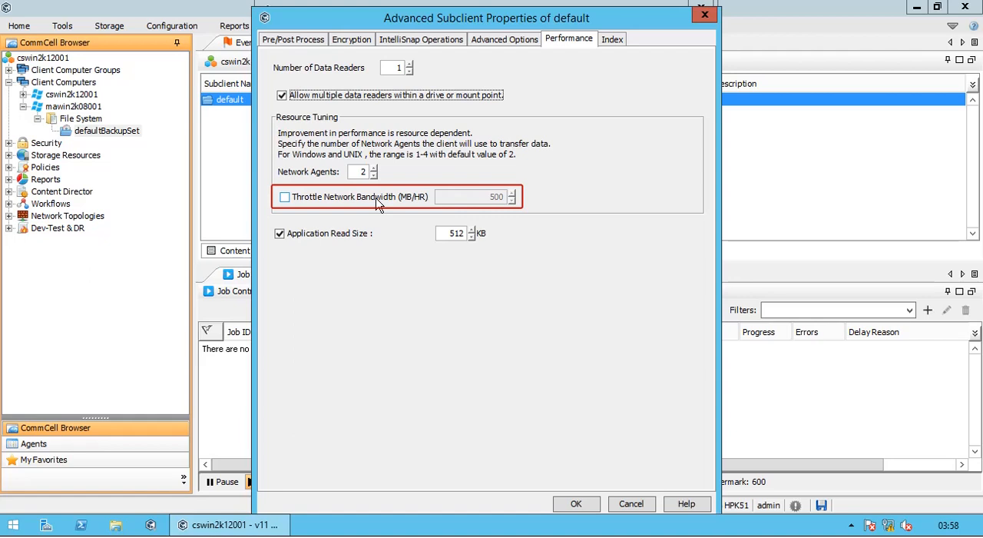
Step: Enable network bandwidth throttling at 500 MB/HR and turn it off again
click(378, 201)
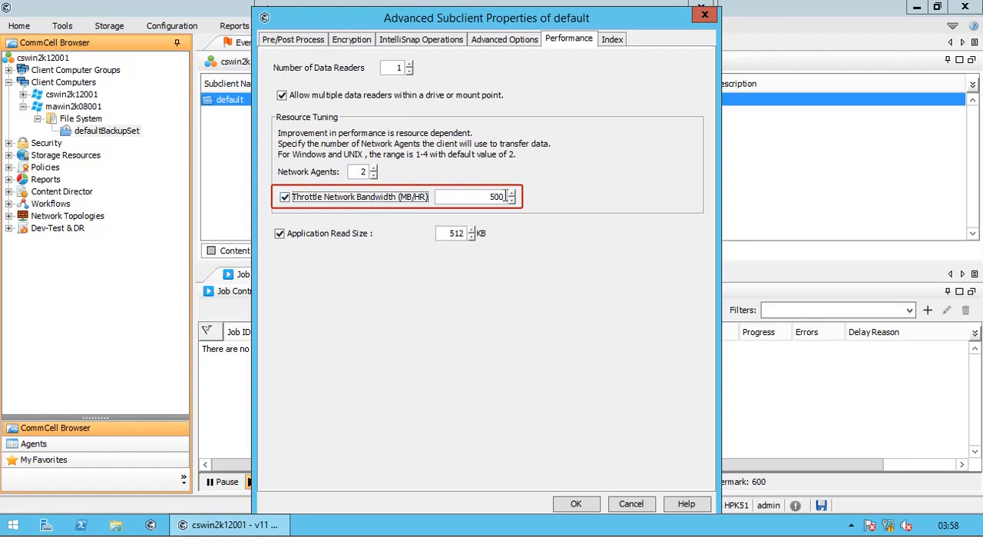
click(409, 199)
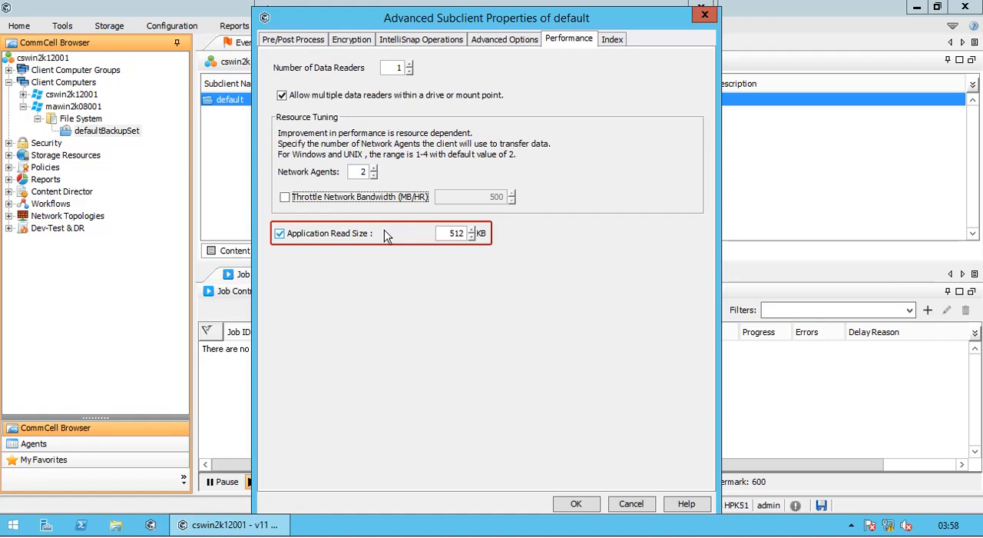
Step: Step the subclient's application read size up and down through its available values
click(472, 230)
click(471, 230)
click(471, 230)
click(471, 238)
click(471, 237)
click(471, 238)
click(472, 238)
click(471, 238)
click(472, 238)
click(472, 230)
click(471, 229)
click(472, 230)
Step: Check which index servers are available for the default subclient
click(614, 41)
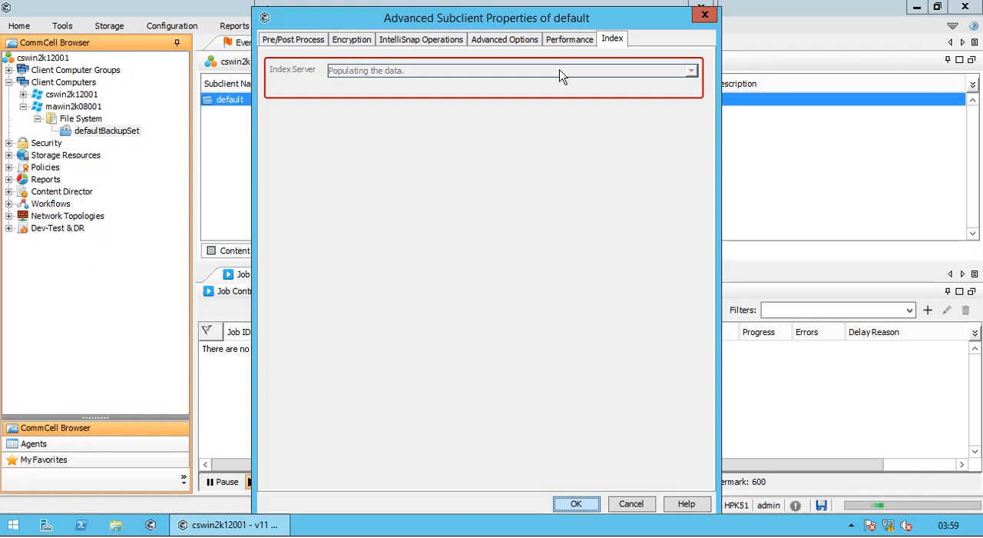
click(559, 74)
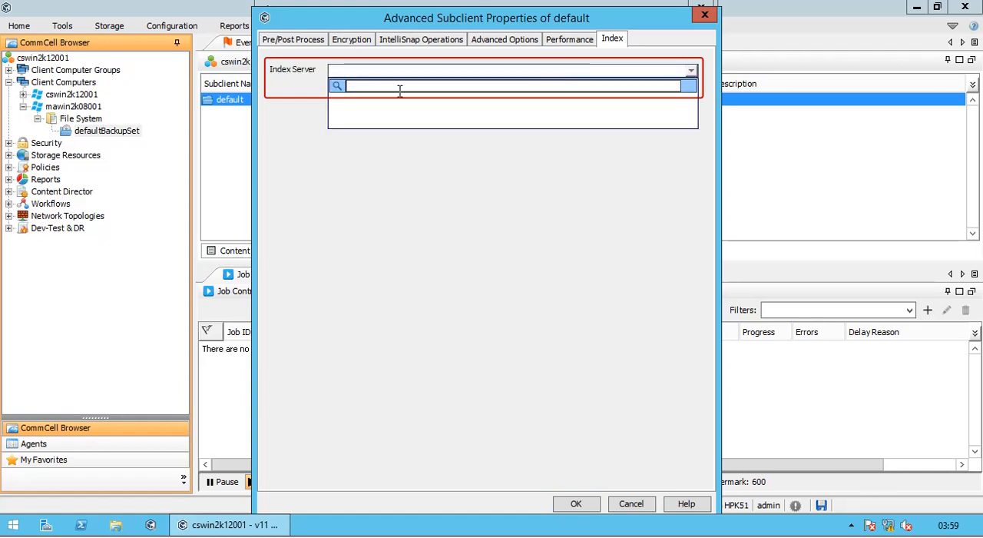
click(279, 116)
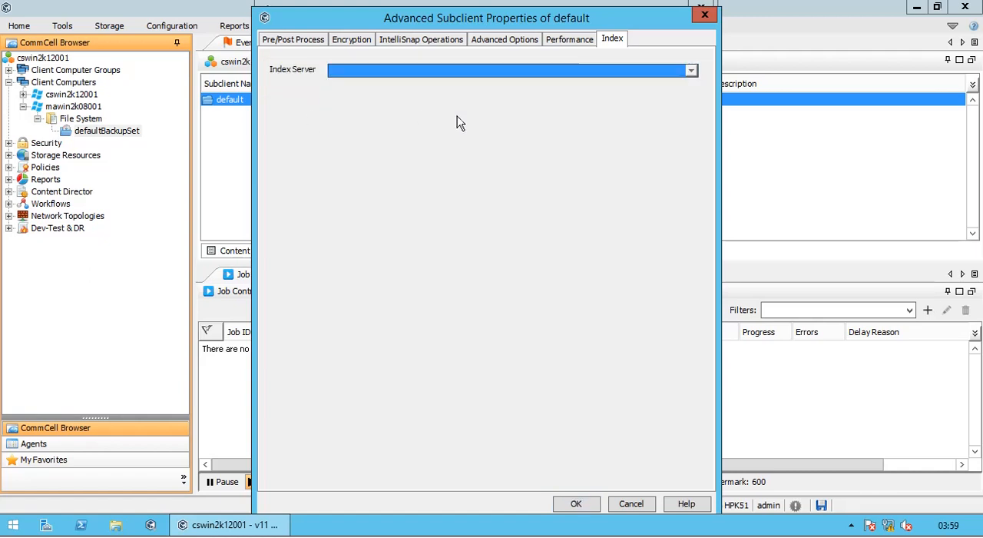
Step: Save the default subclient's advanced settings and close its properties
click(574, 504)
click(307, 33)
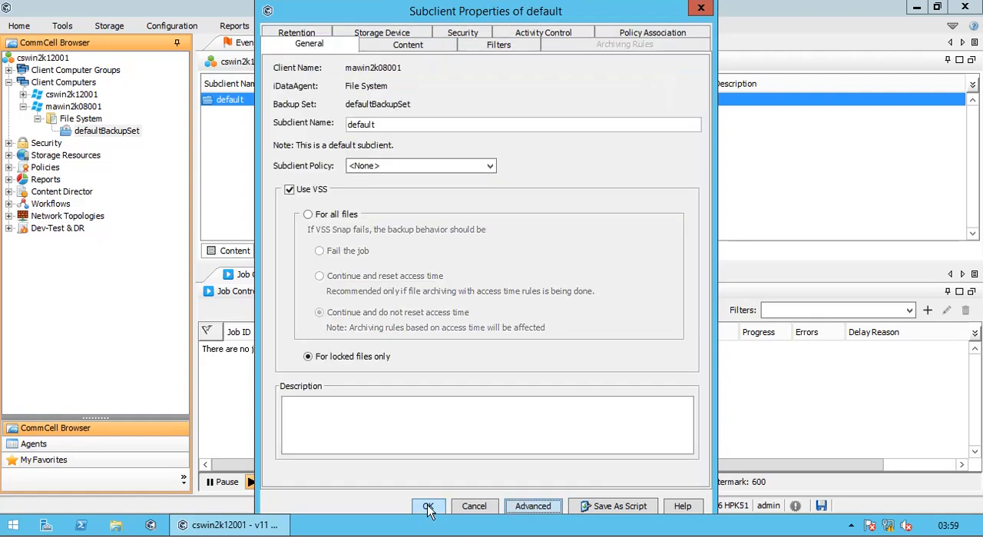
click(430, 507)
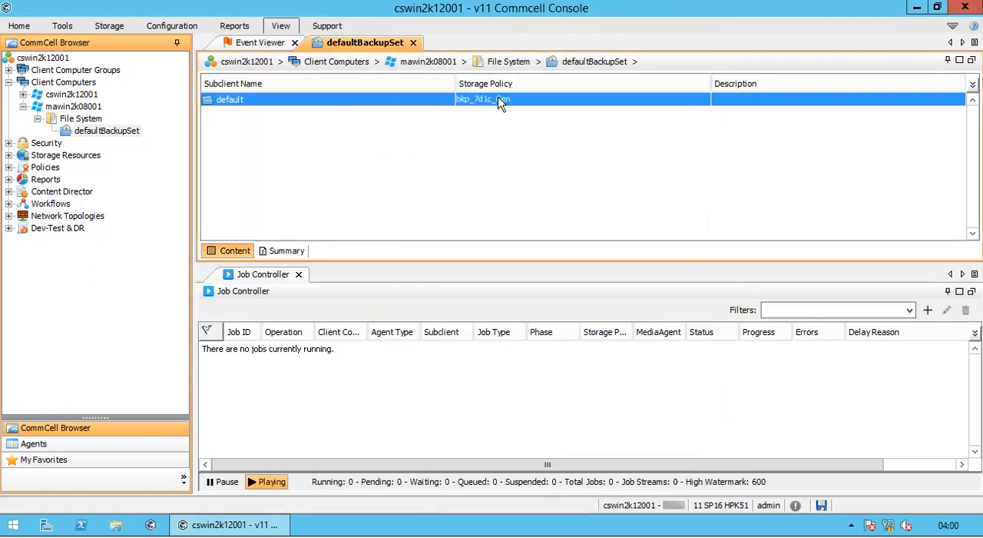
Step: Start a new subclient named Important in defaultBackupSet and set VSS to be used for all files
right_click(338, 136)
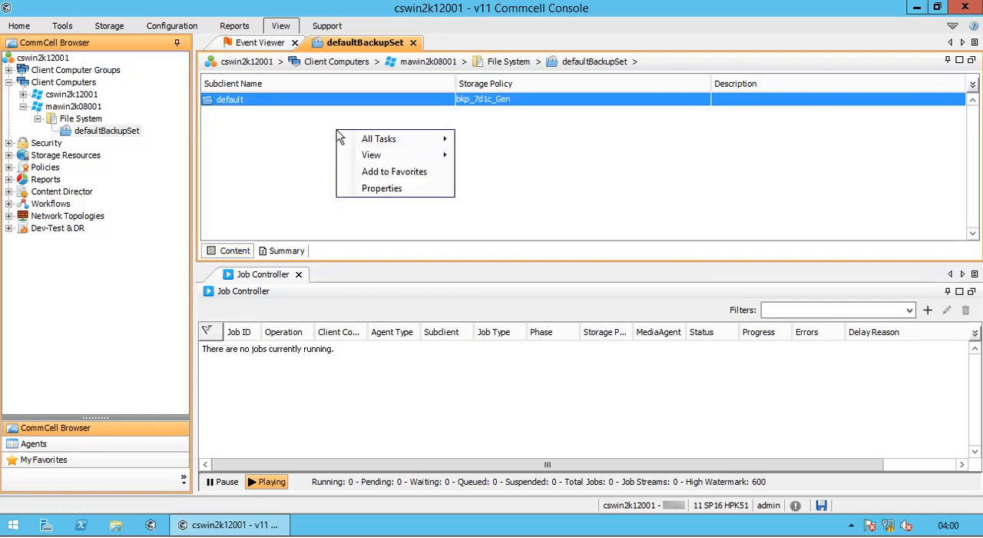
mouse_move(372, 142)
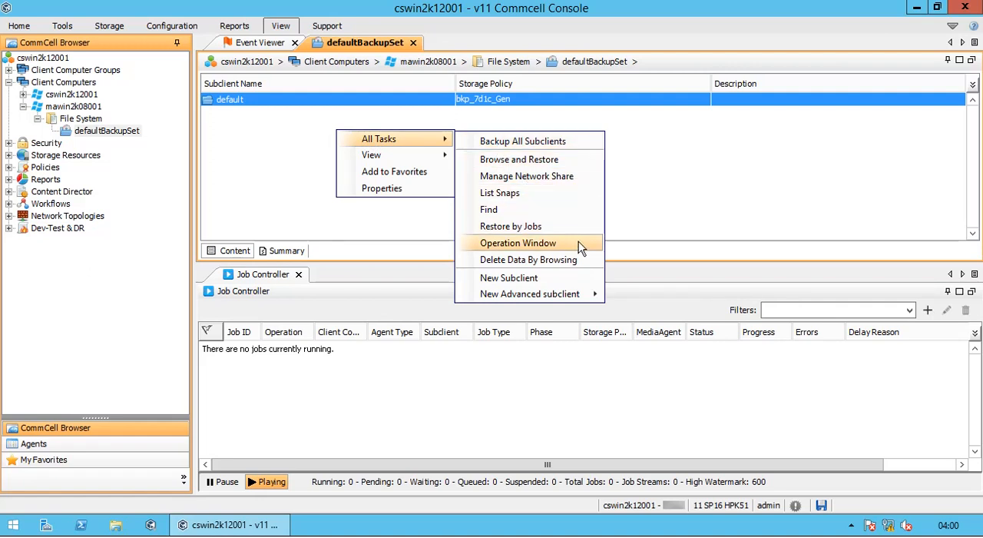
mouse_move(590, 298)
click(527, 278)
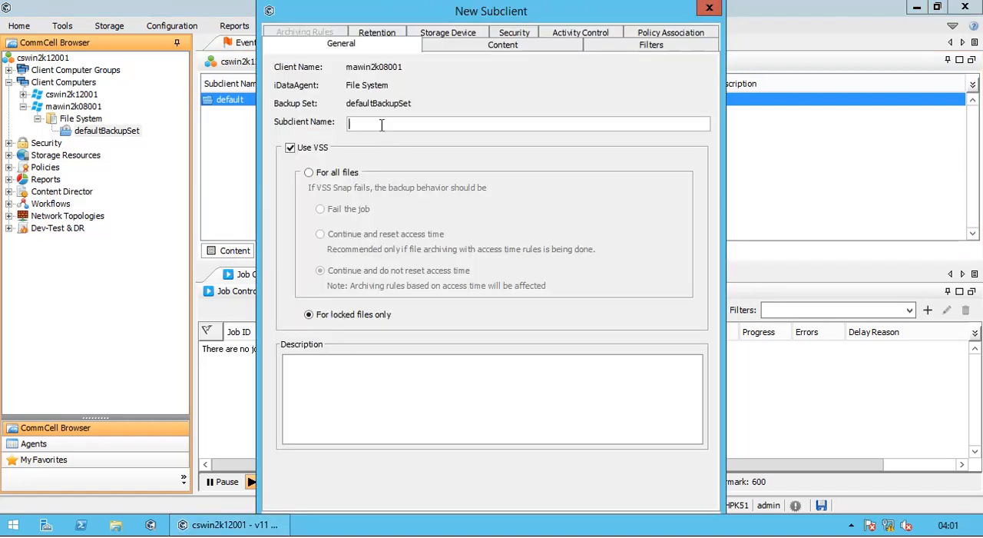
mouse_move(467, 13)
mouse_down()
mouse_move(468, 53)
mouse_move(474, 29)
mouse_up()
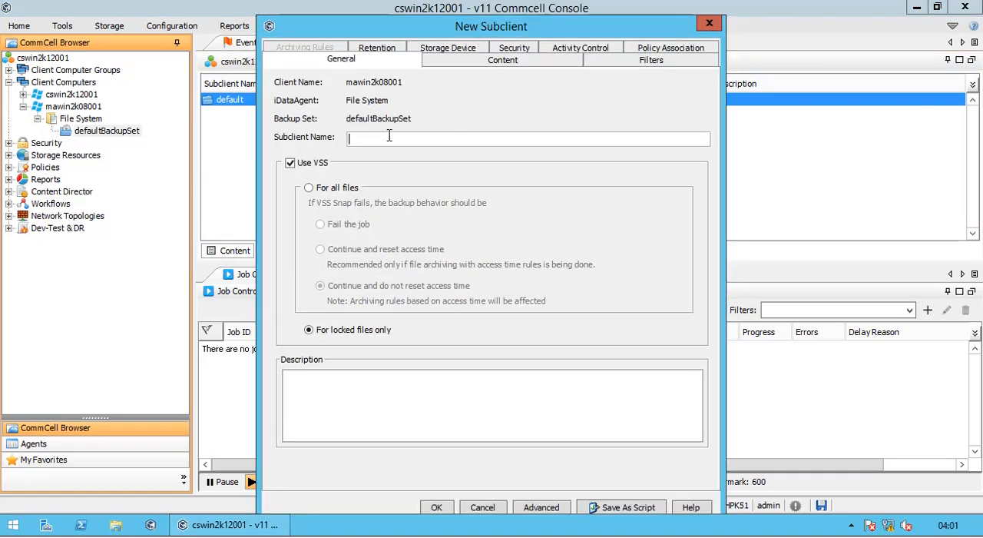
text(Important)
click(335, 192)
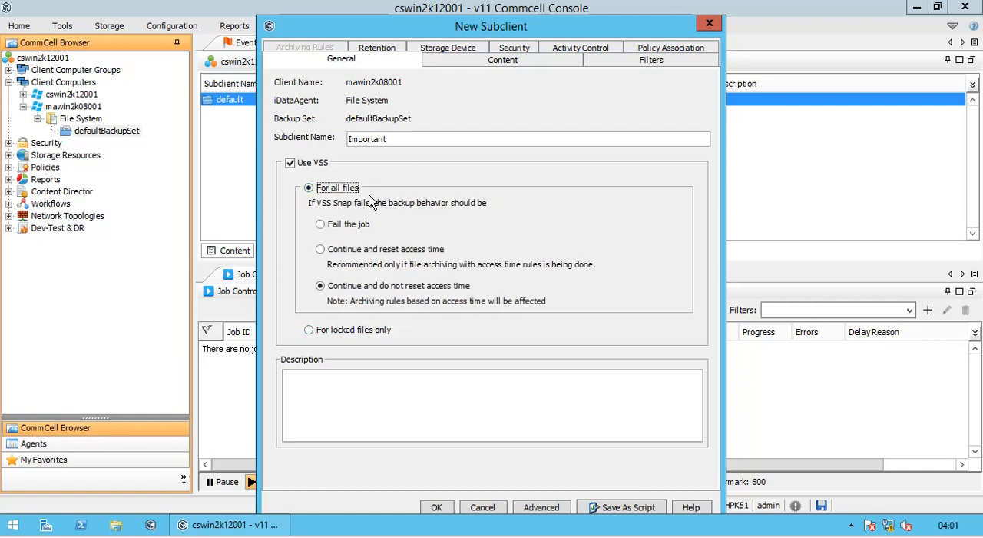
Step: Browse the client's content for the new subclient down to C:\Program Files\Commvault\ContentStore
click(511, 62)
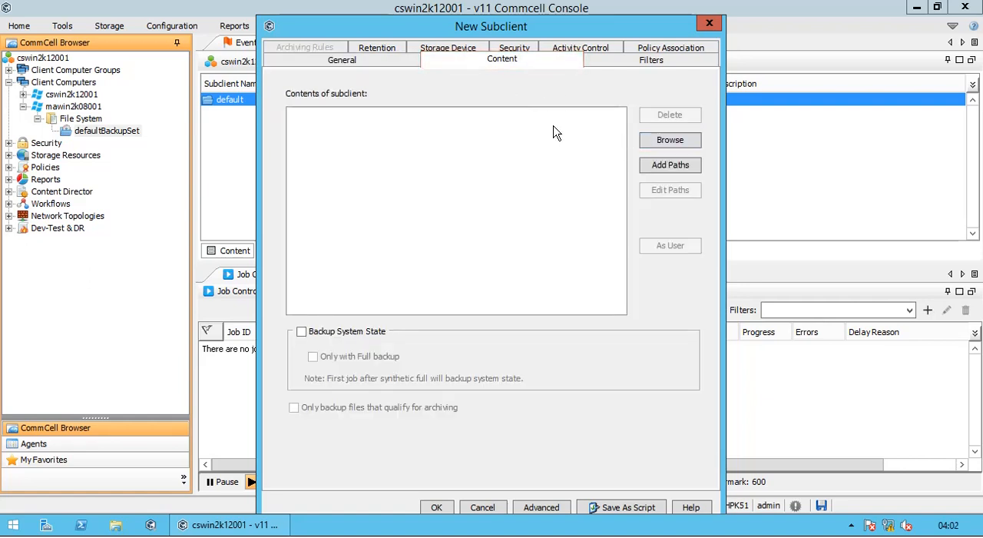
click(651, 146)
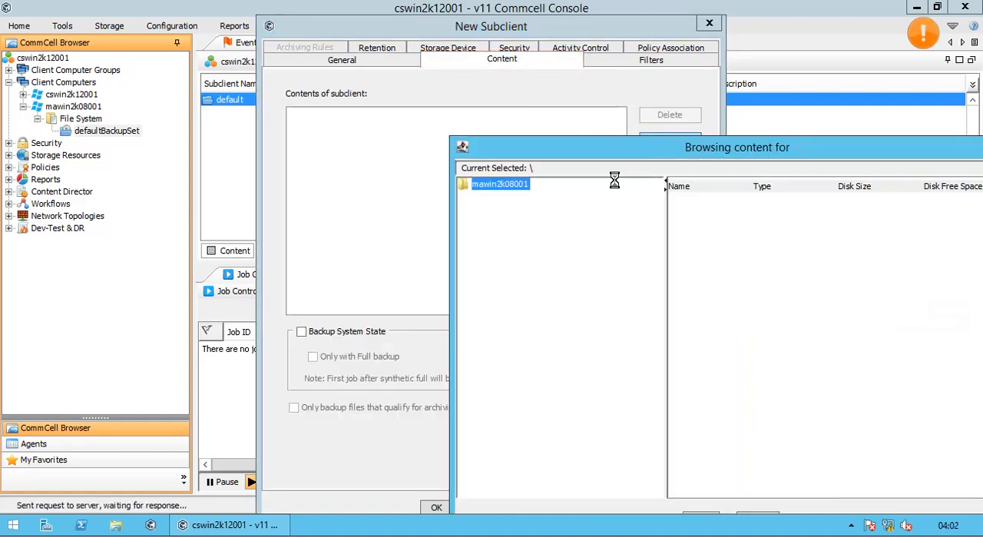
drag(586, 156, 469, 65)
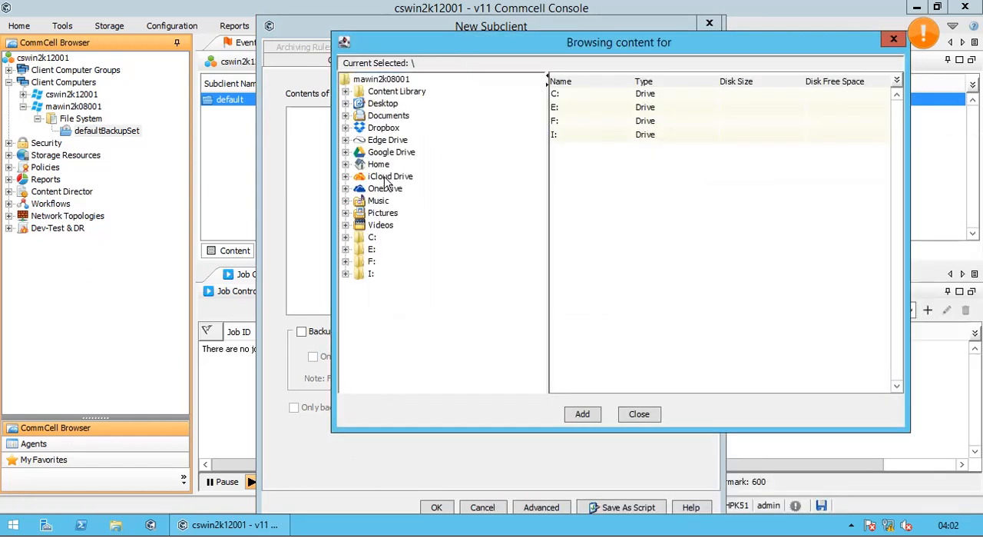
click(373, 238)
click(346, 237)
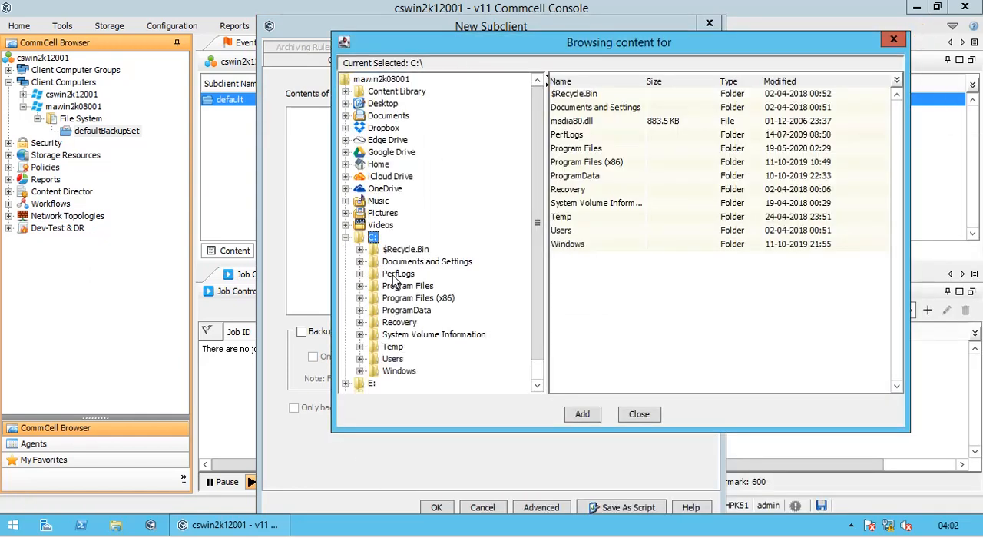
click(415, 286)
click(361, 286)
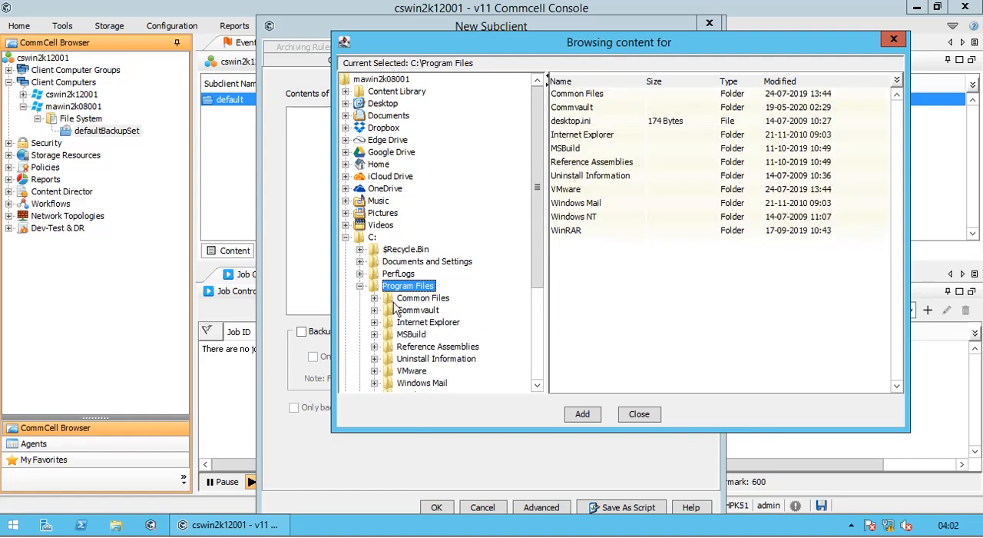
click(416, 312)
click(374, 310)
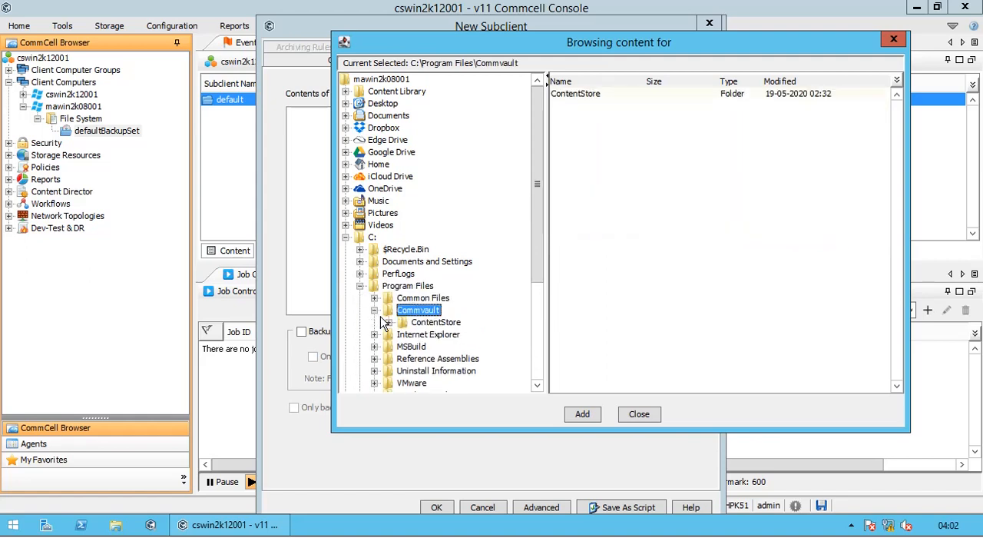
click(431, 323)
click(389, 323)
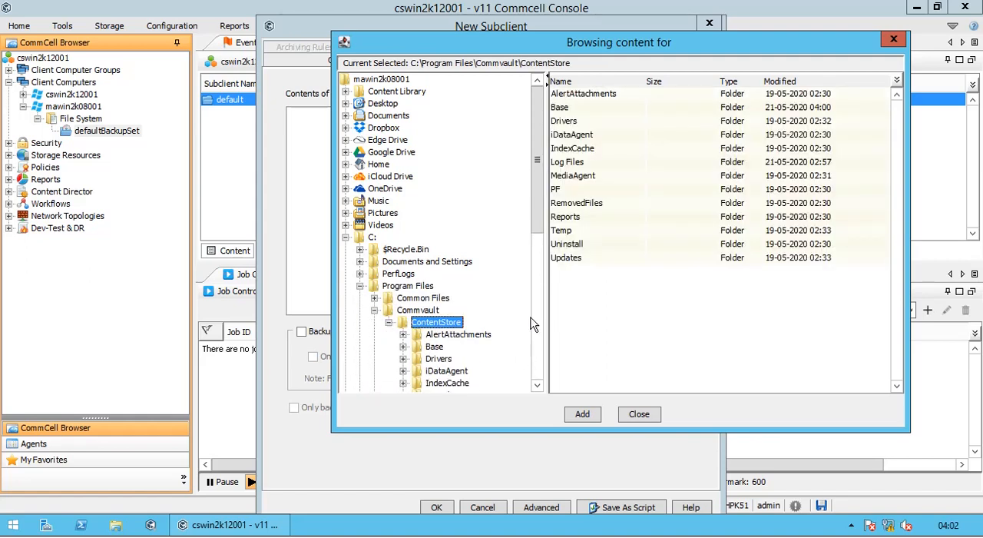
Step: Add the ContentStore folder's Log Files subfolder as the subclient's content and close the content browser
scroll(538, 219, down, 3)
click(567, 162)
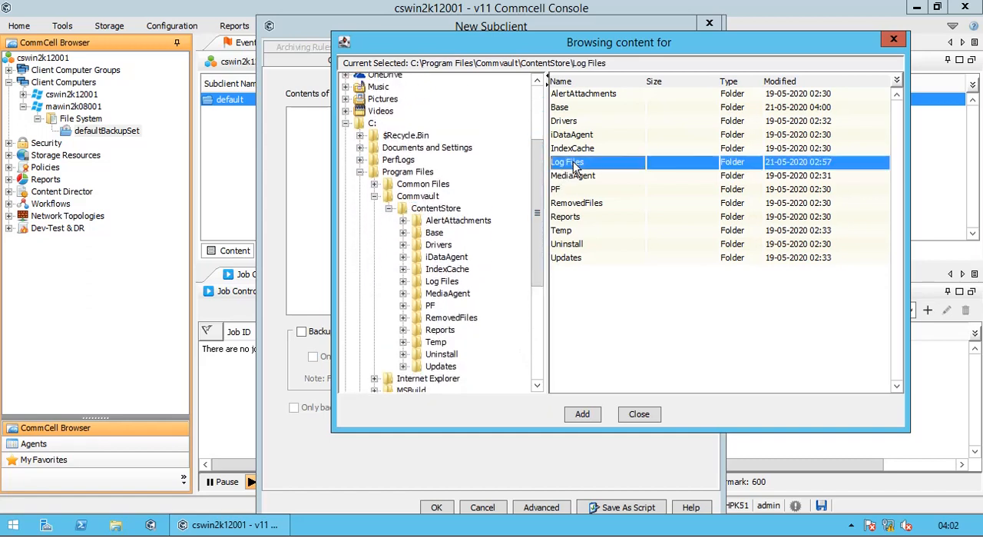
click(583, 419)
click(637, 416)
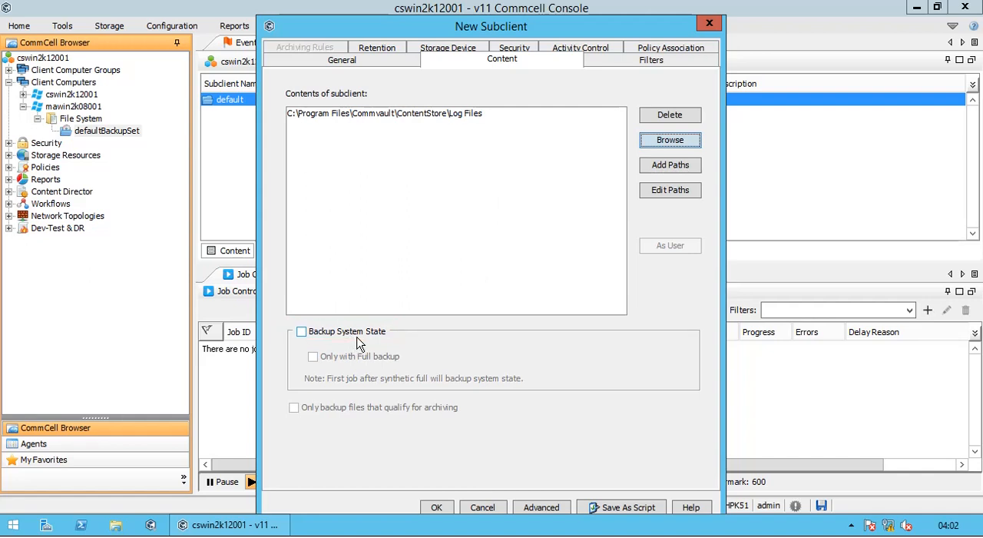
Step: Assign the storage policy GDP_bkp_7d1c_Gen_SystemCreatedSP to the subclient and check its data transfer, deduplication and activity control settings
click(609, 65)
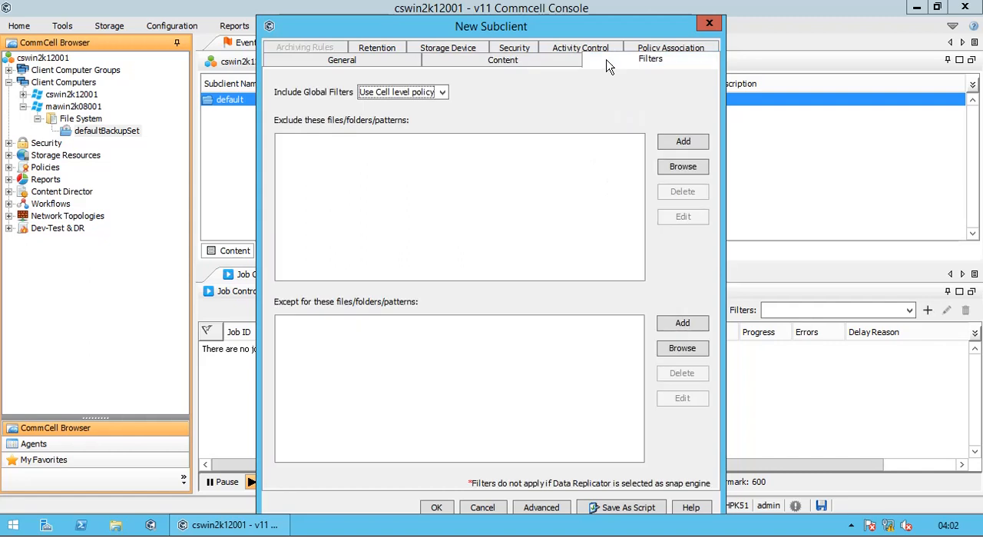
click(369, 51)
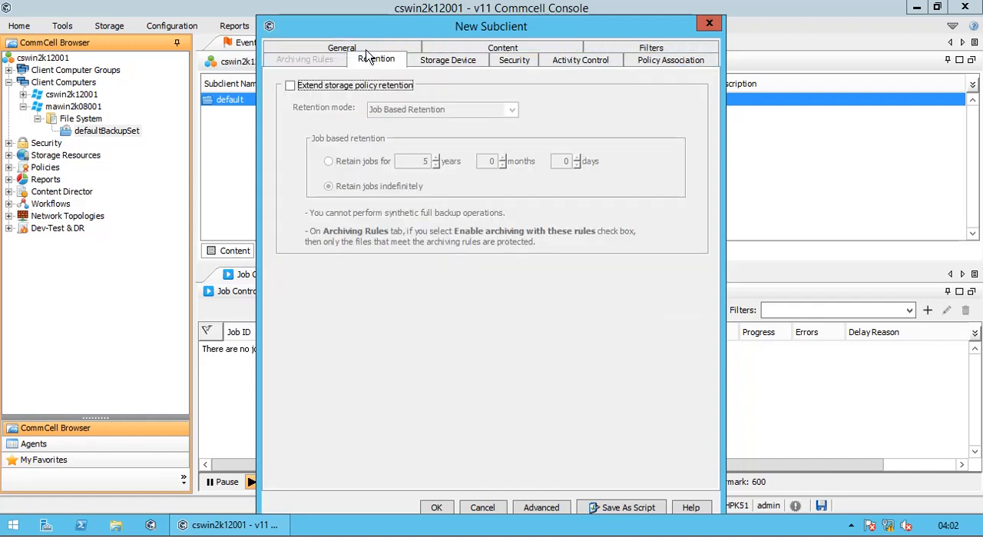
click(422, 66)
click(439, 134)
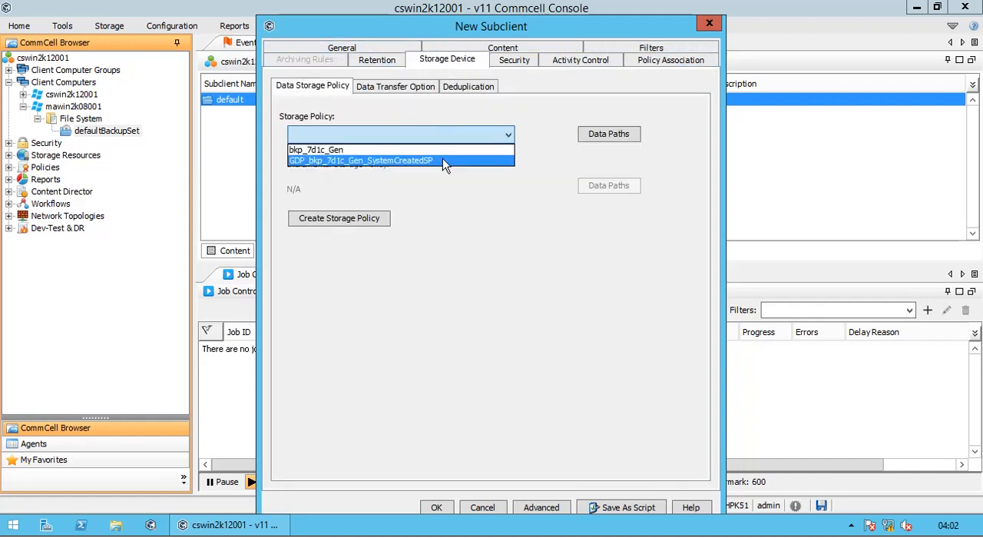
click(443, 161)
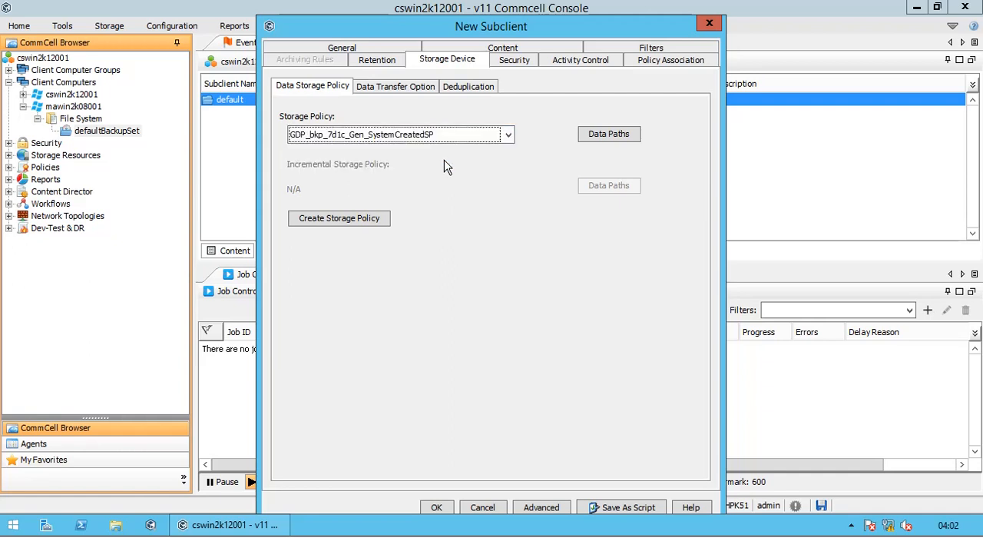
click(429, 90)
click(471, 87)
click(580, 60)
Step: Allow multiple data readers within a drive or mount point in the new subclient's advanced properties and save them
click(540, 507)
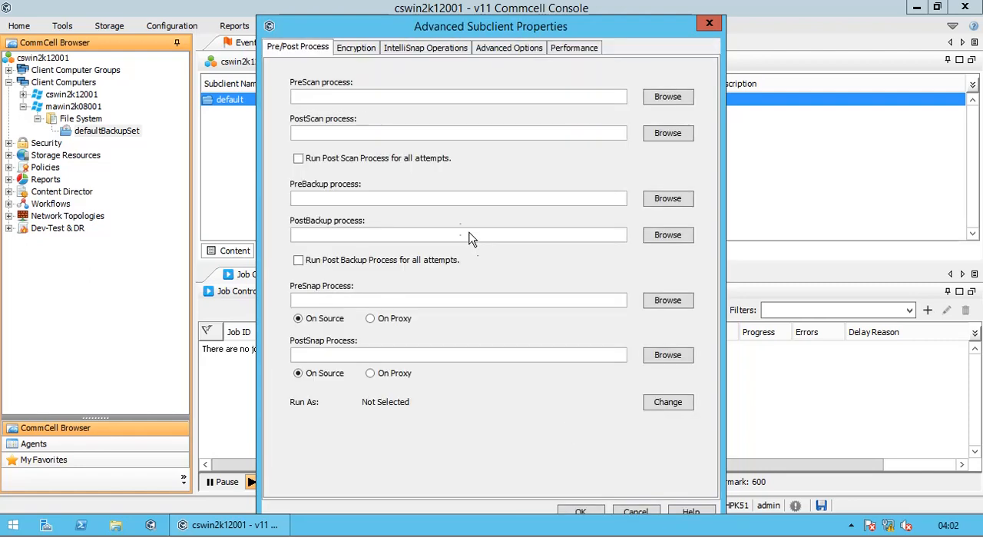
click(356, 47)
click(509, 48)
click(574, 48)
click(418, 92)
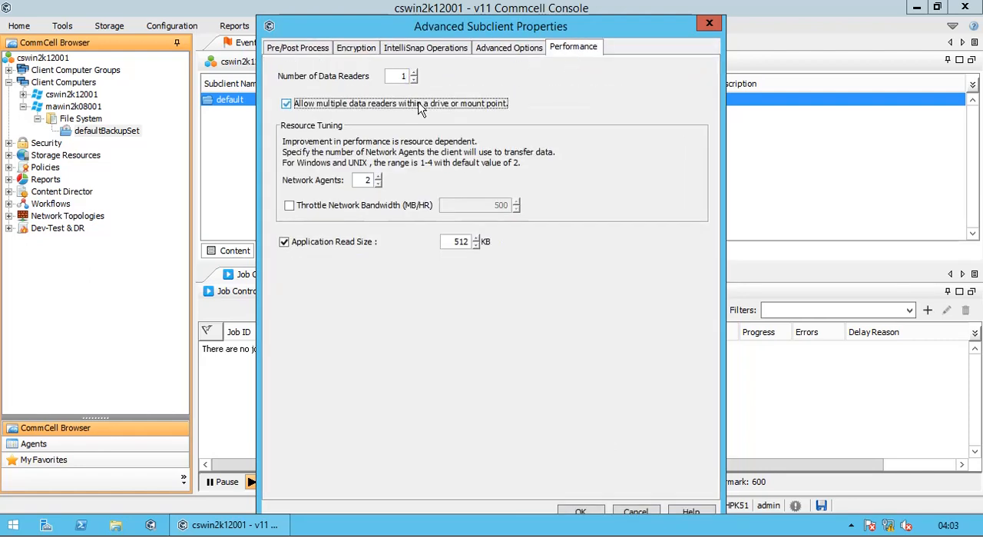
click(577, 510)
Step: Create the Important subclient and choose Do Not Schedule for its backup schedule
click(436, 508)
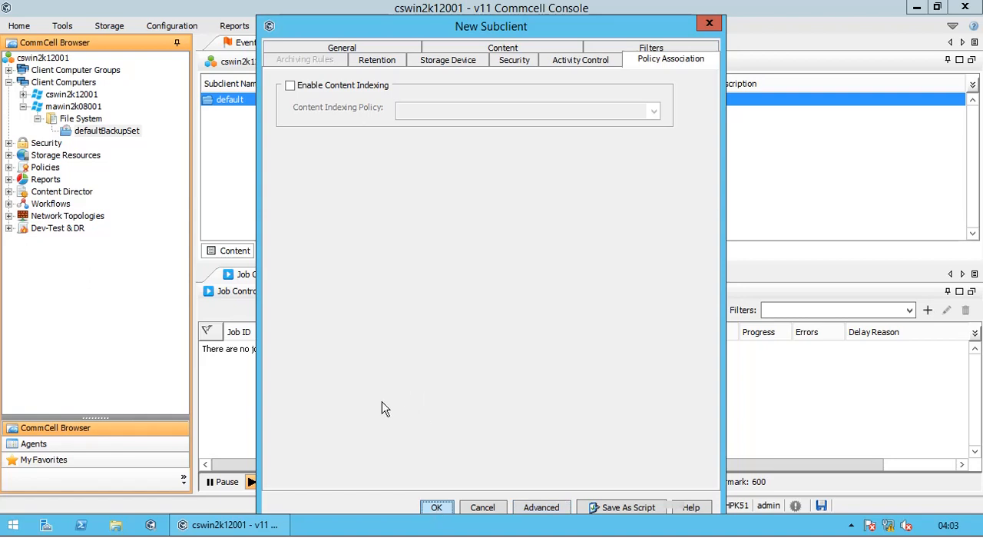
click(436, 509)
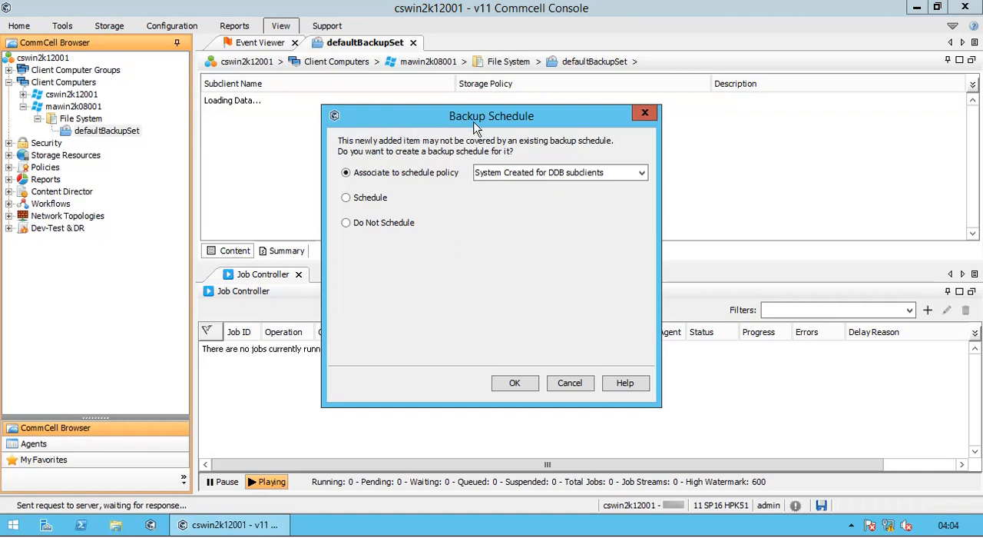
click(507, 174)
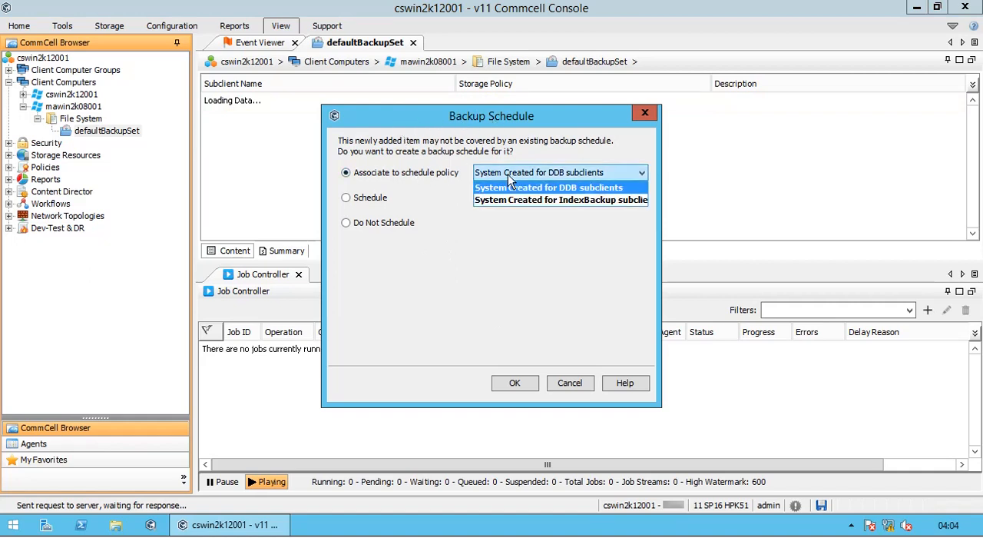
click(380, 198)
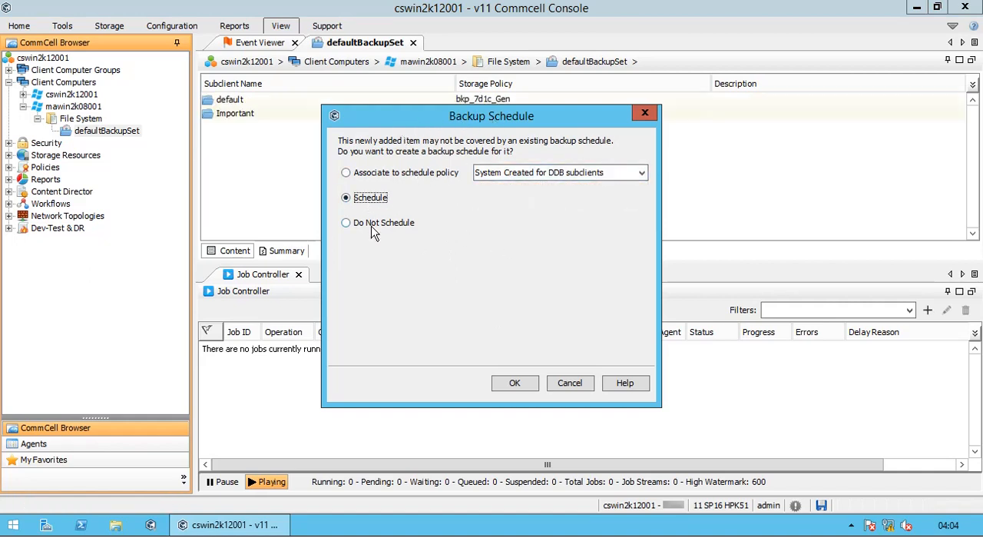
click(373, 230)
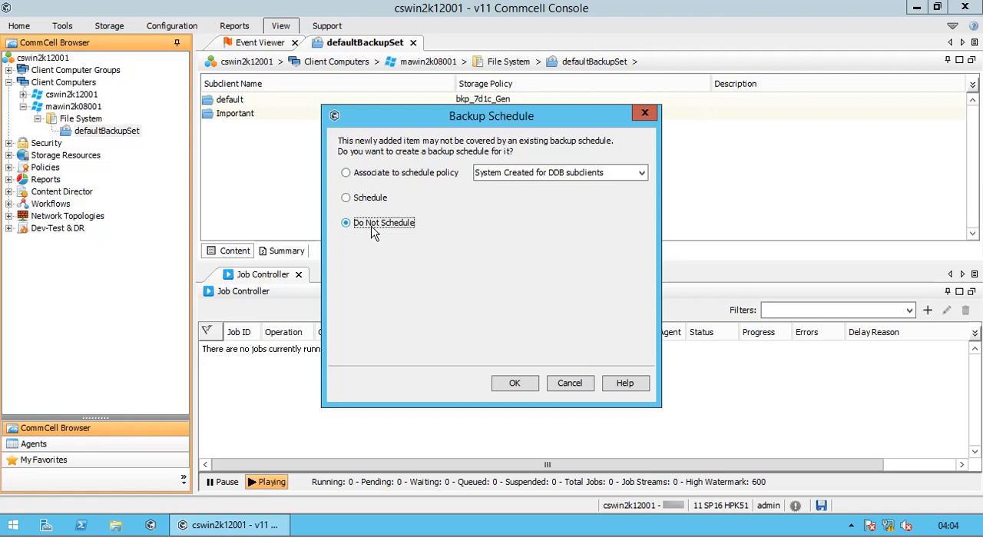
click(513, 382)
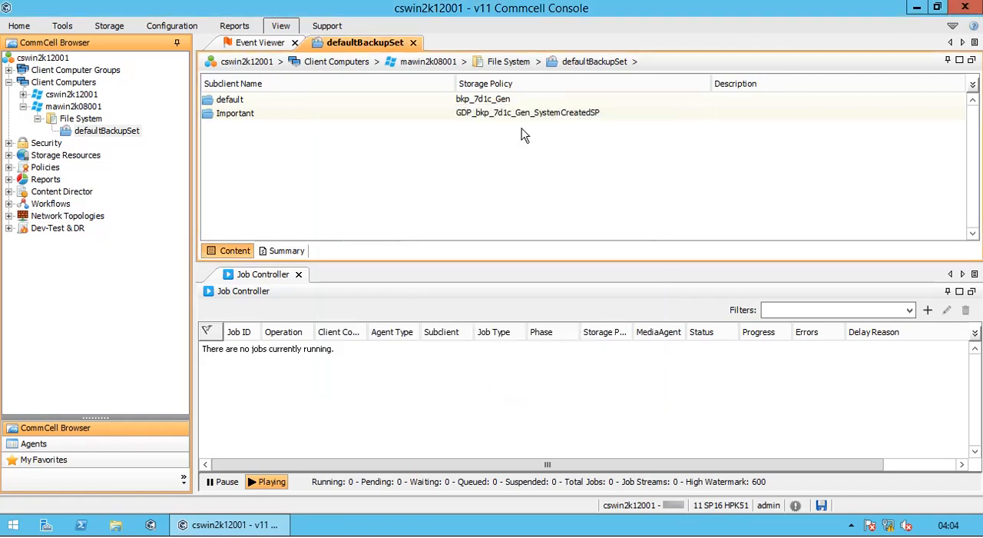
Step: Run an immediate incremental backup of the default subclient and select its job in the Job Controller
right_click(304, 113)
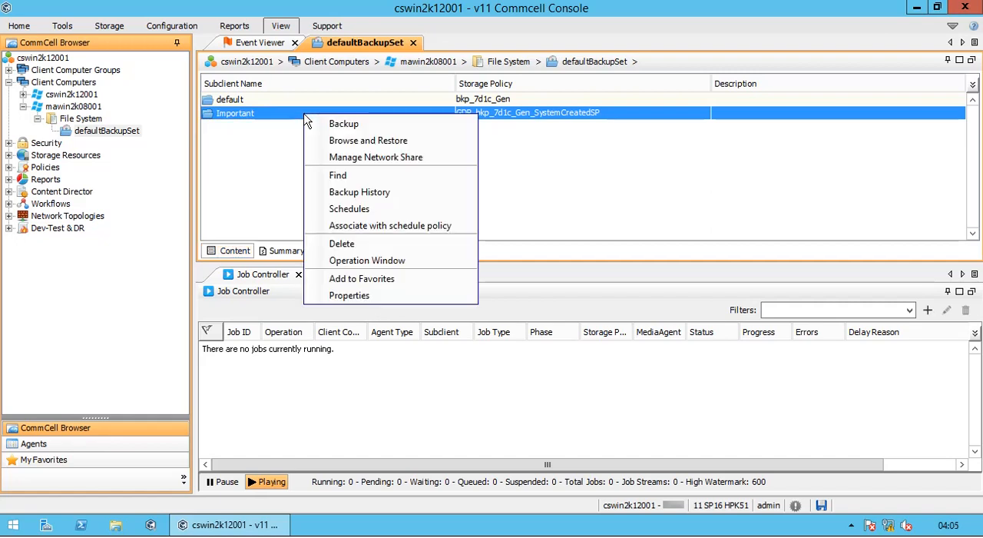
click(310, 103)
right_click(312, 106)
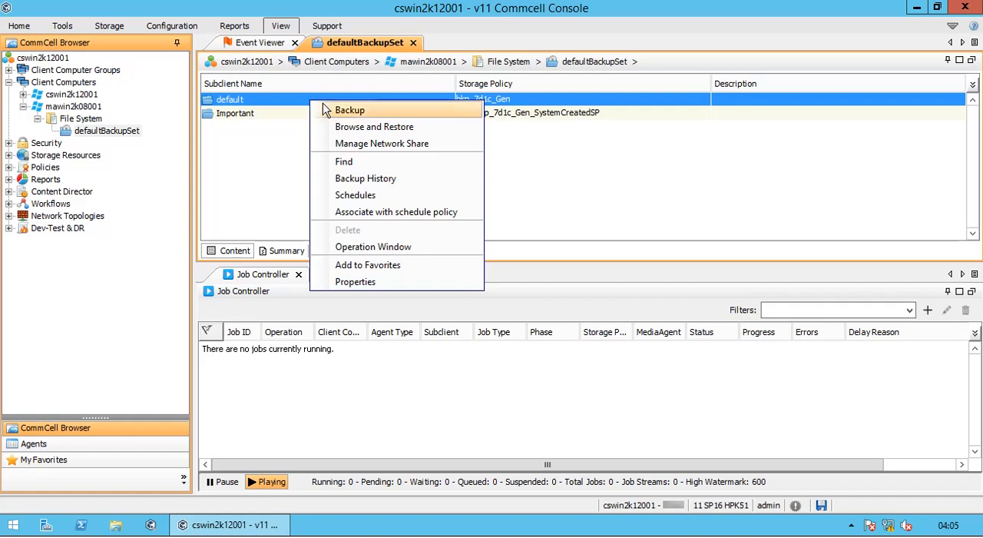
click(332, 110)
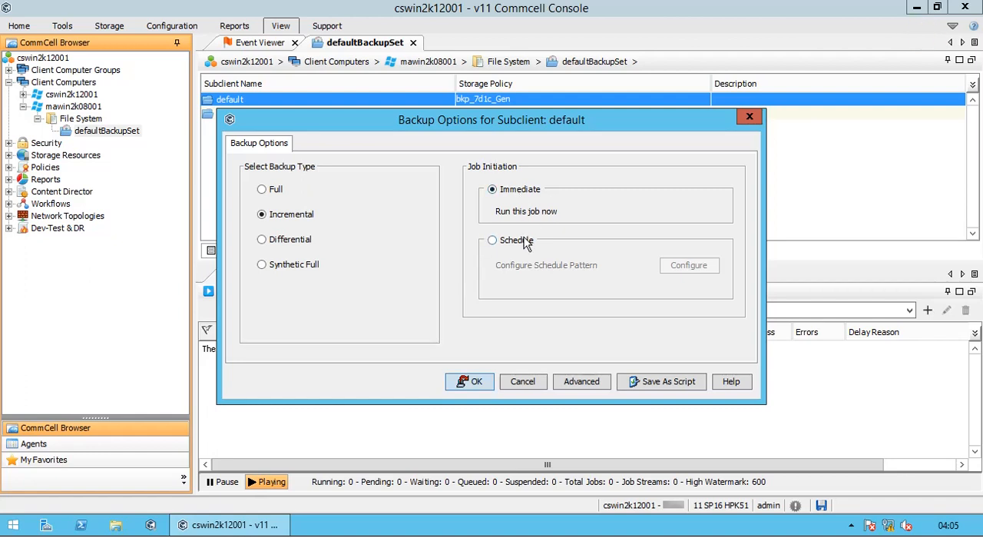
click(526, 242)
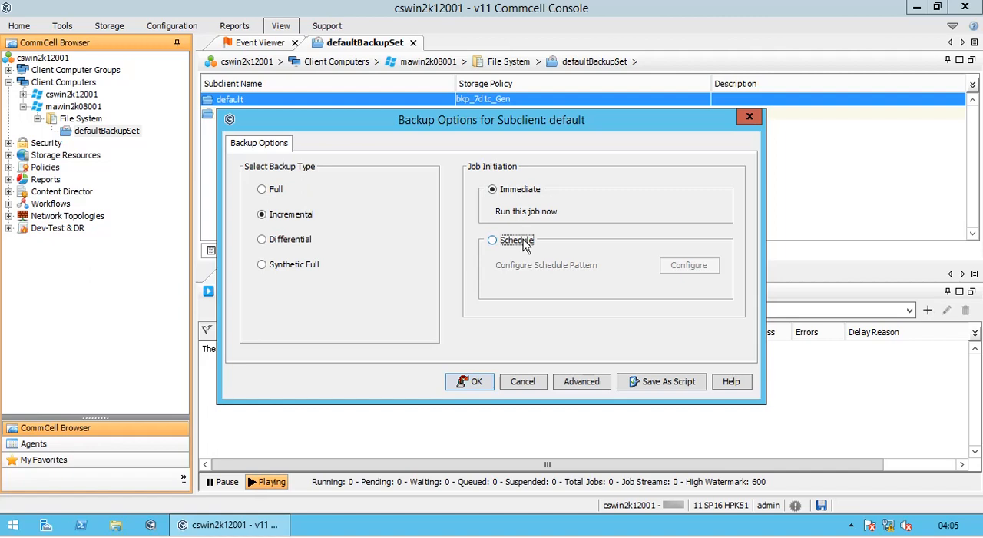
click(527, 192)
click(474, 381)
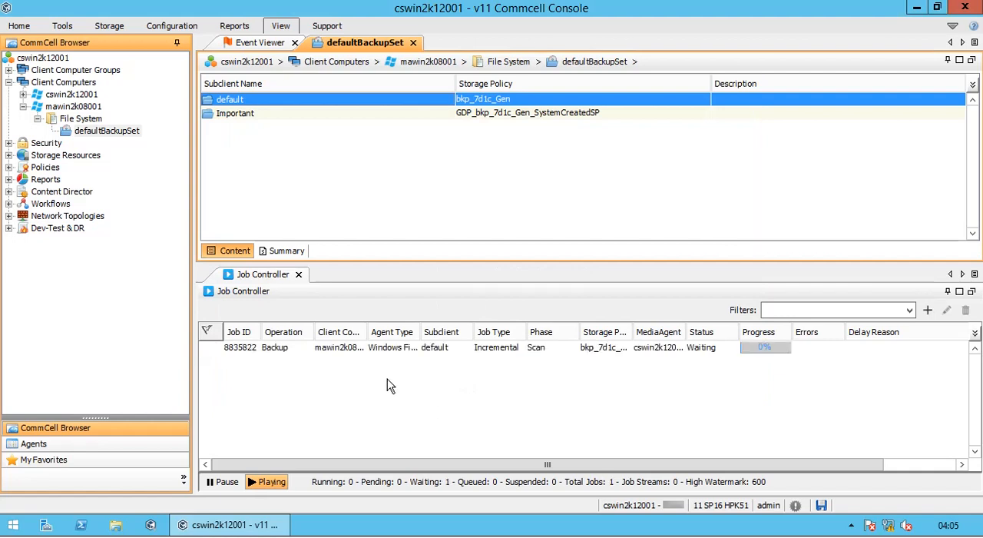
click(332, 354)
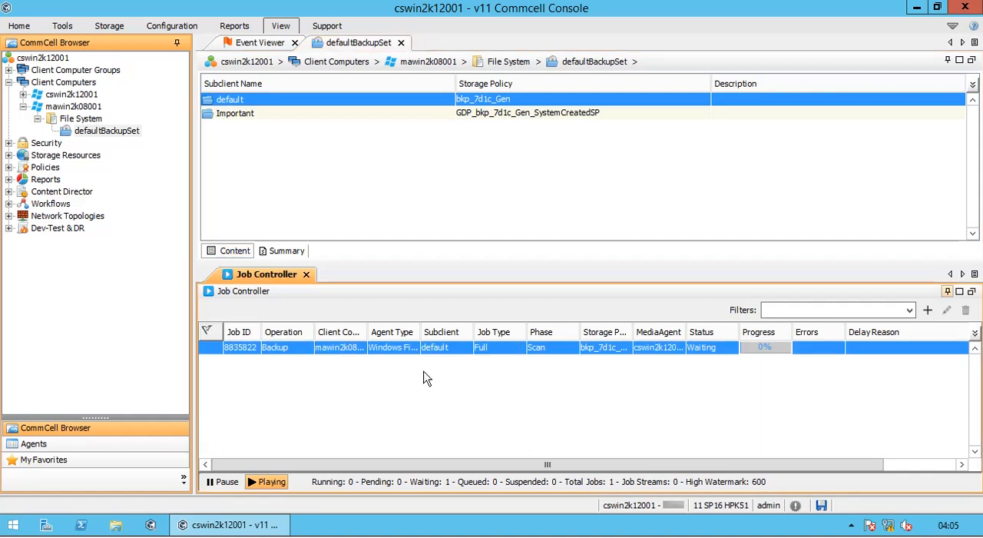